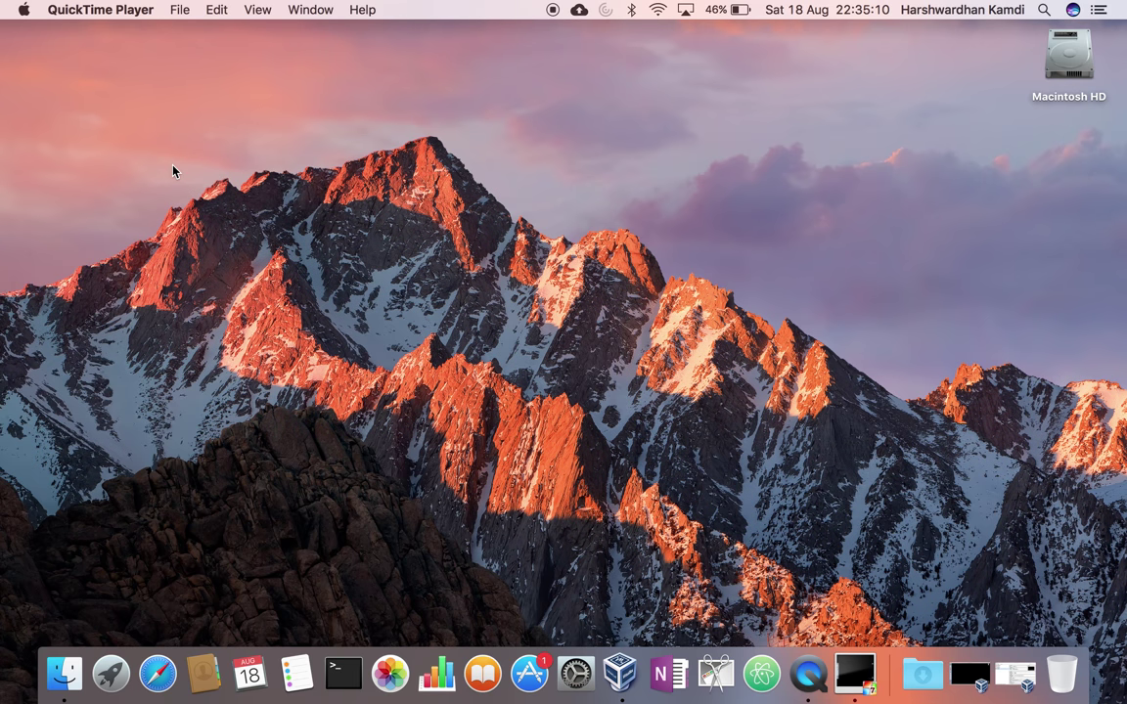
- Bring the Windows 7 VM back to full screen and open Windows Explorer
click(853, 667)
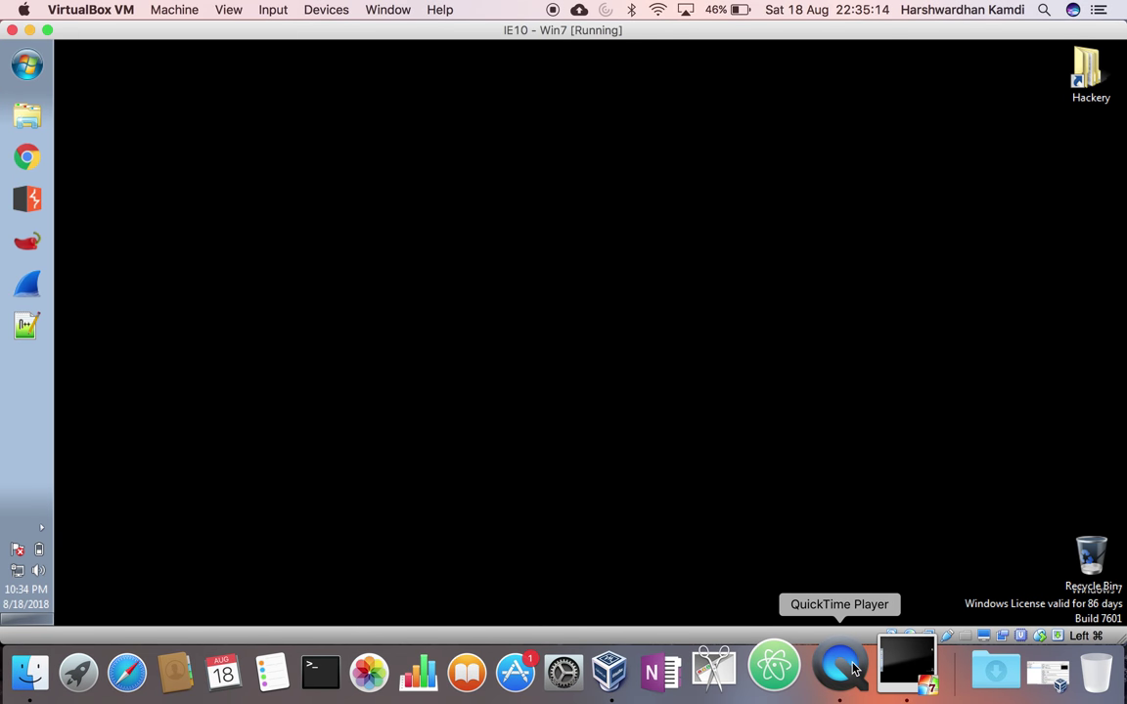
click(47, 30)
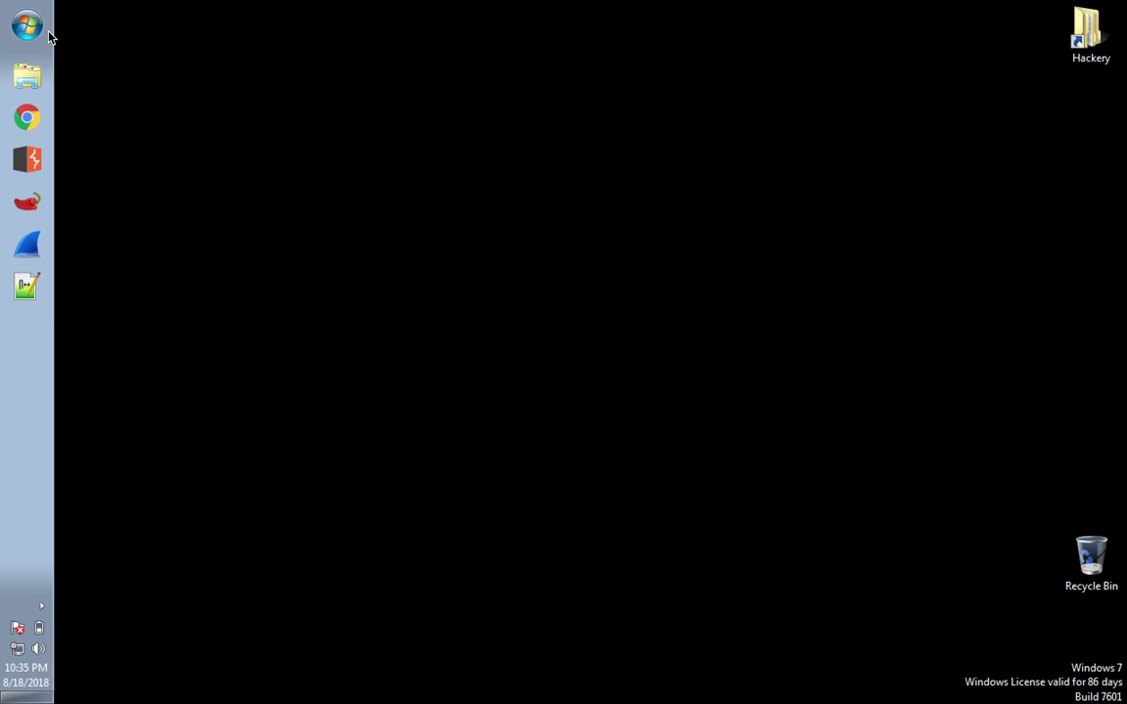
click(23, 76)
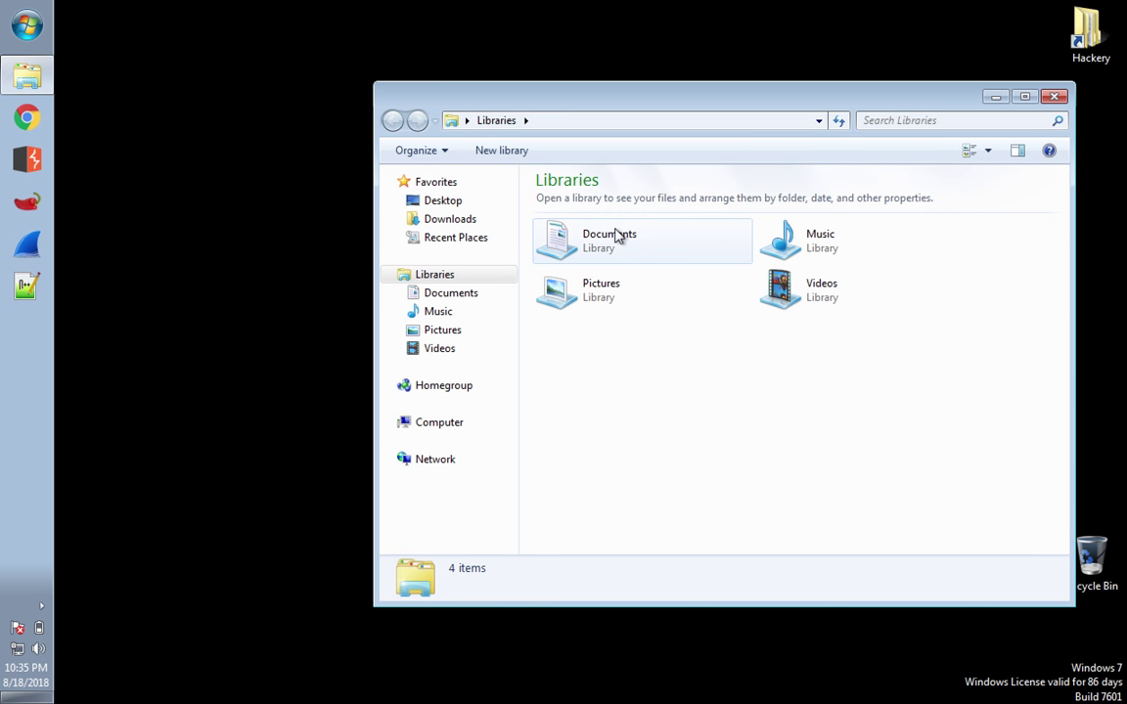
- Go from Downloads through dvta-master\dvta-master\DVTA\DVTA\bin into the Release folder
click(489, 225)
double_click(626, 237)
double_click(587, 205)
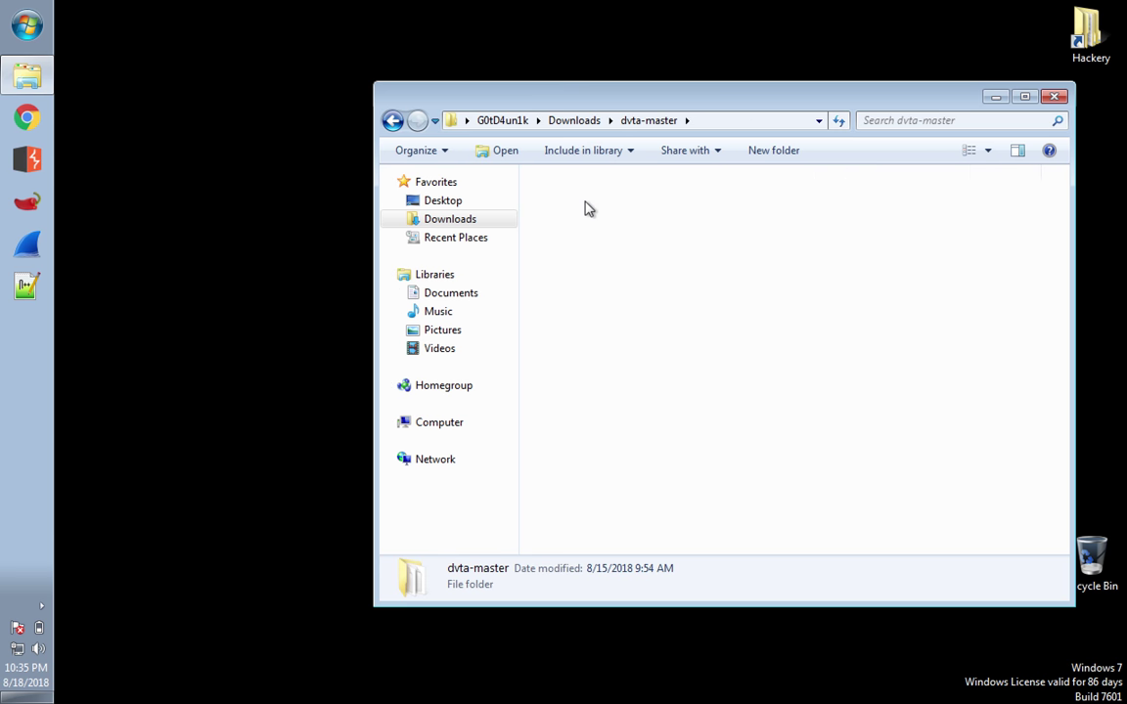
double_click(587, 205)
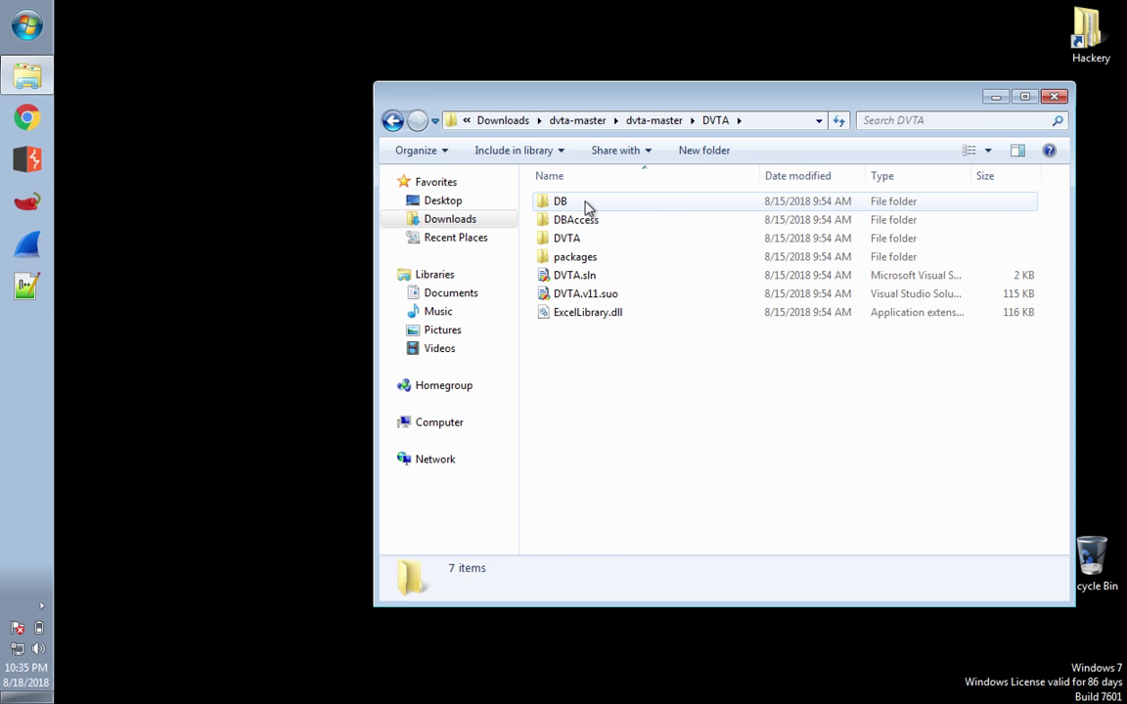
double_click(578, 240)
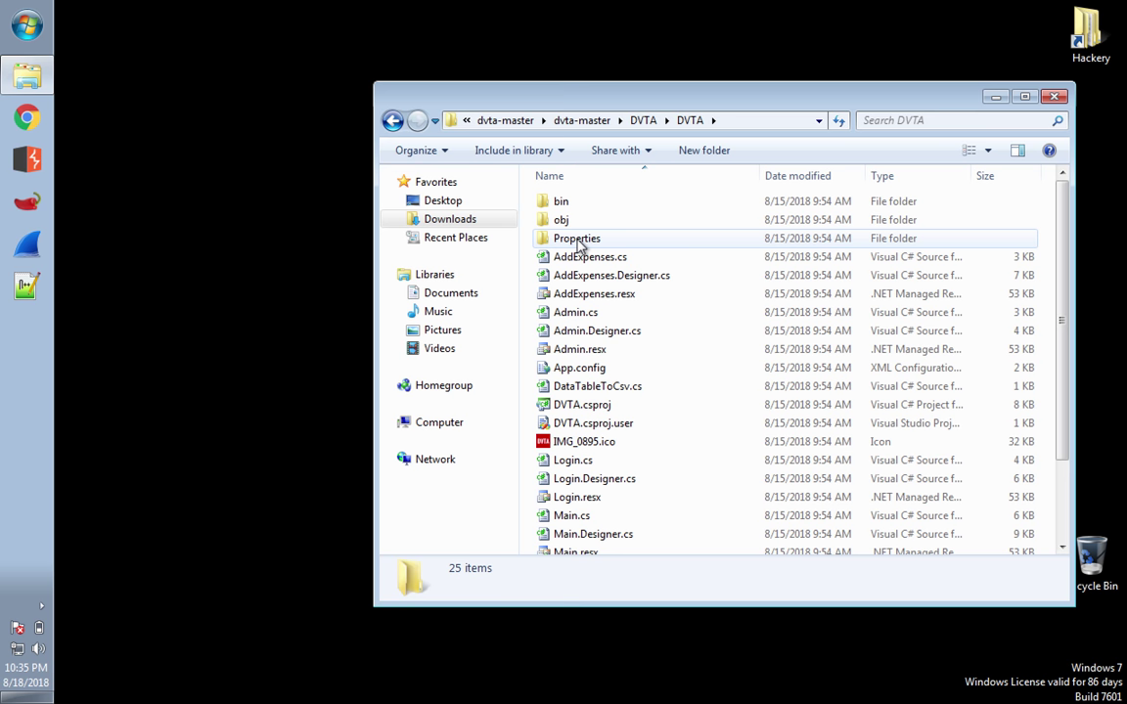
double_click(577, 202)
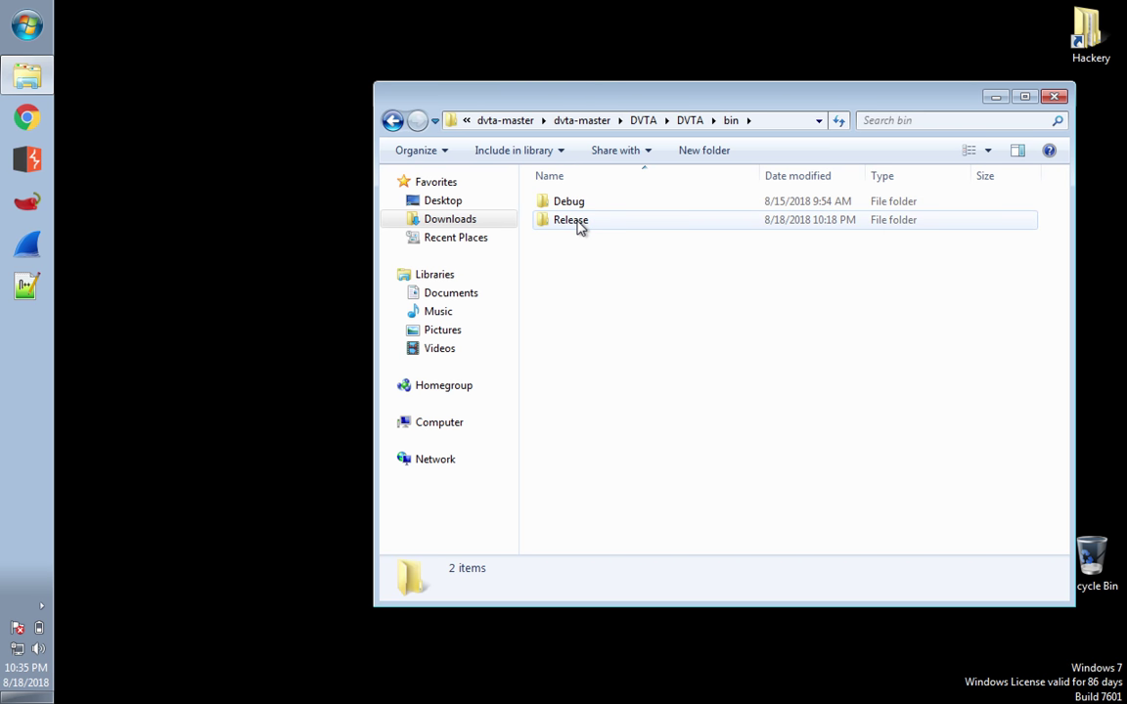
double_click(572, 220)
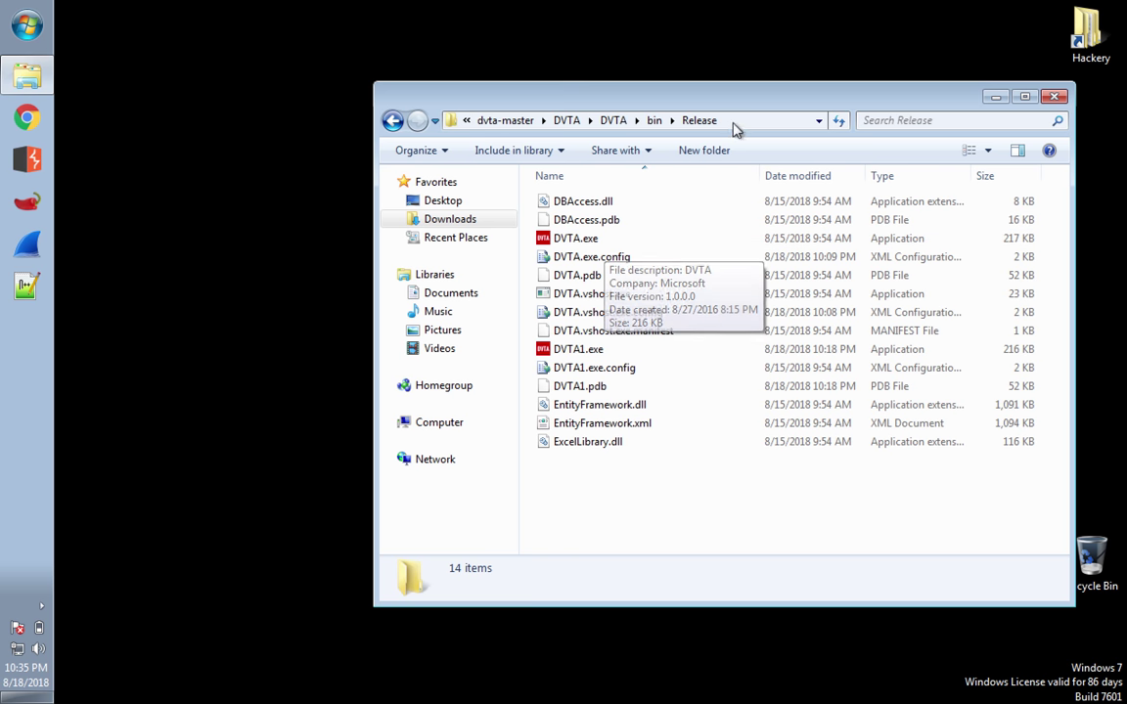
drag(770, 103, 597, 65)
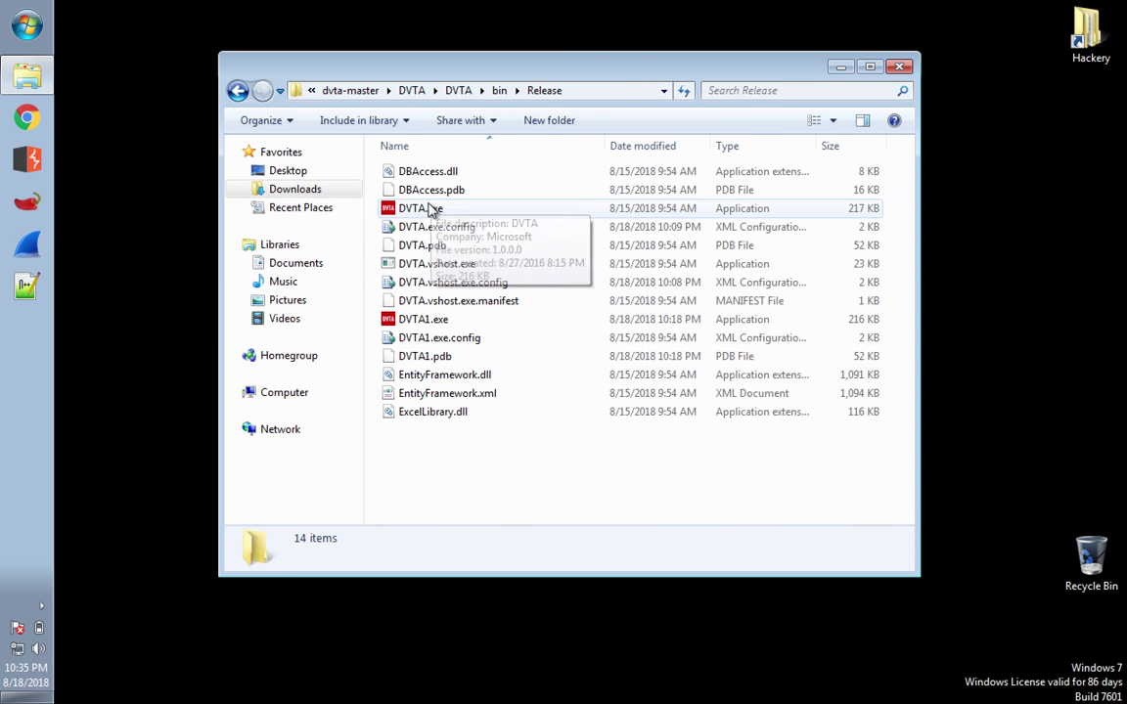
click(427, 209)
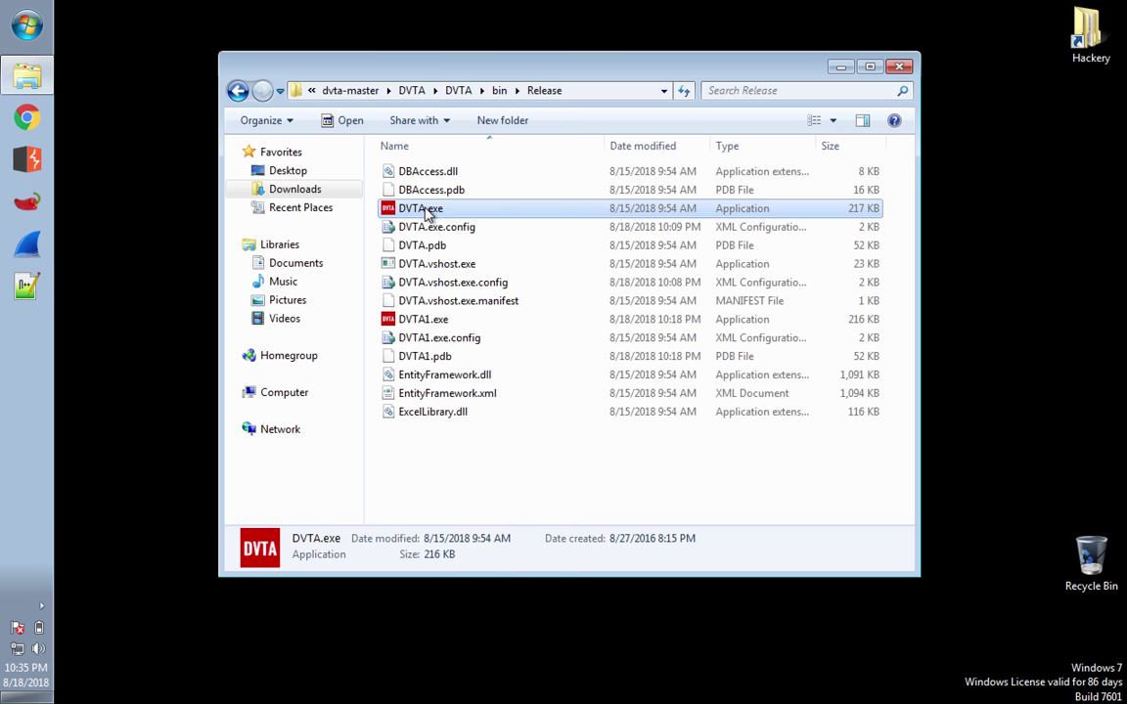
right_click(426, 210)
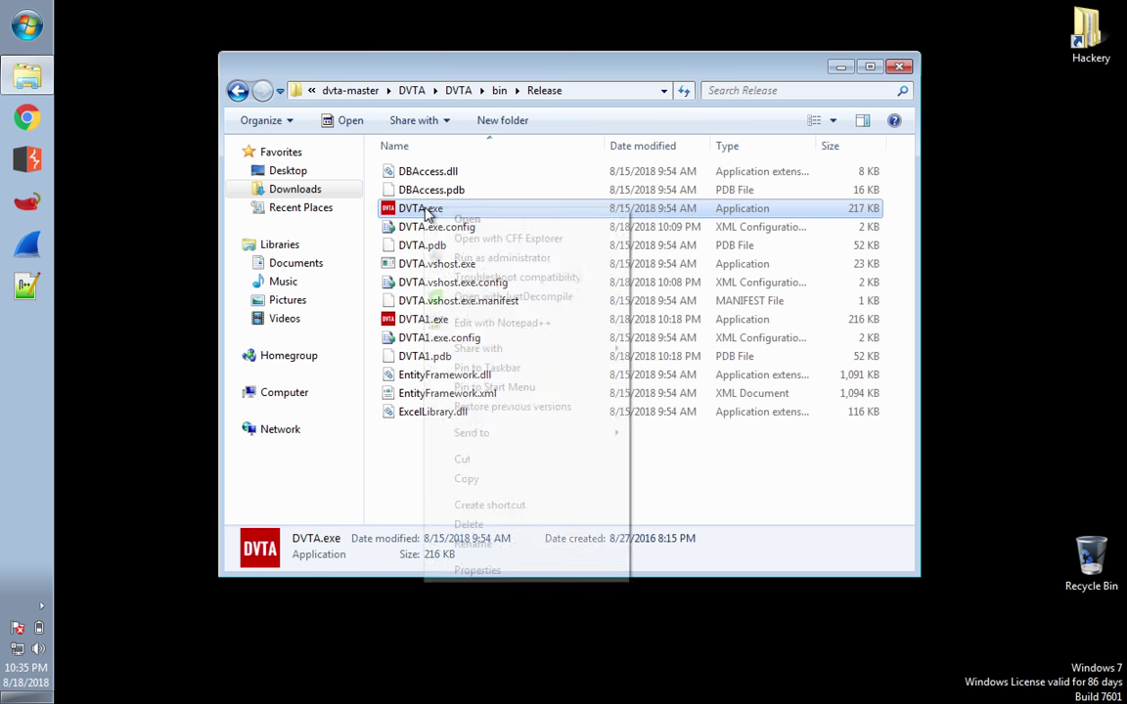
click(465, 577)
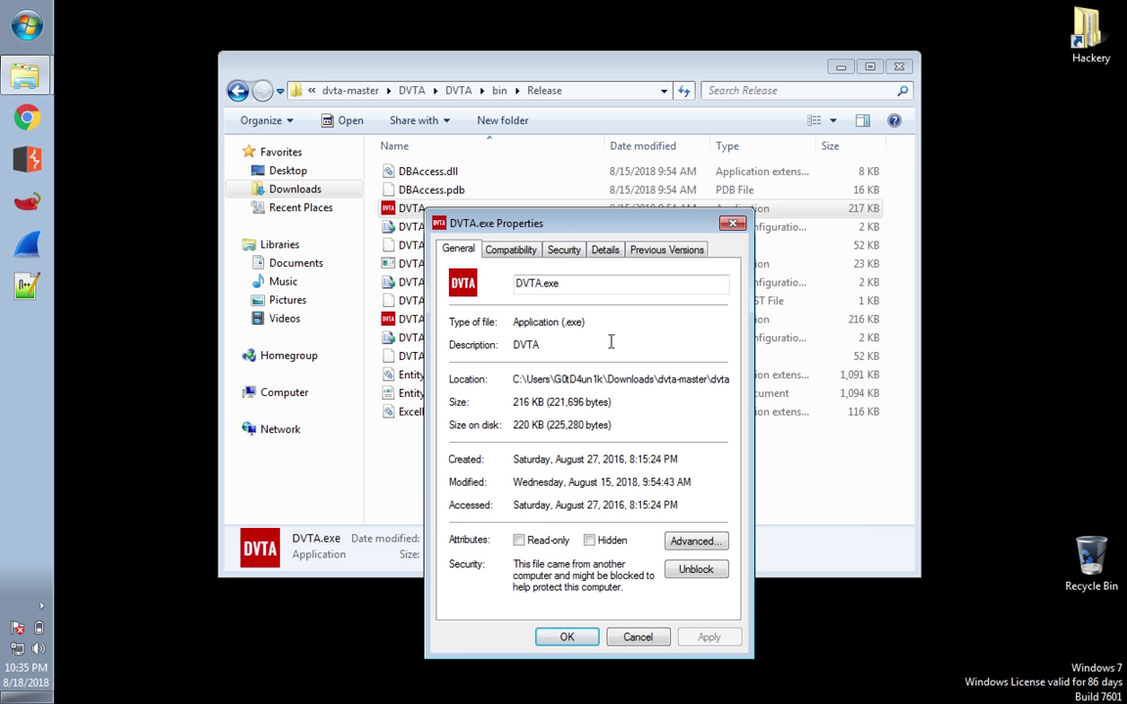
click(524, 251)
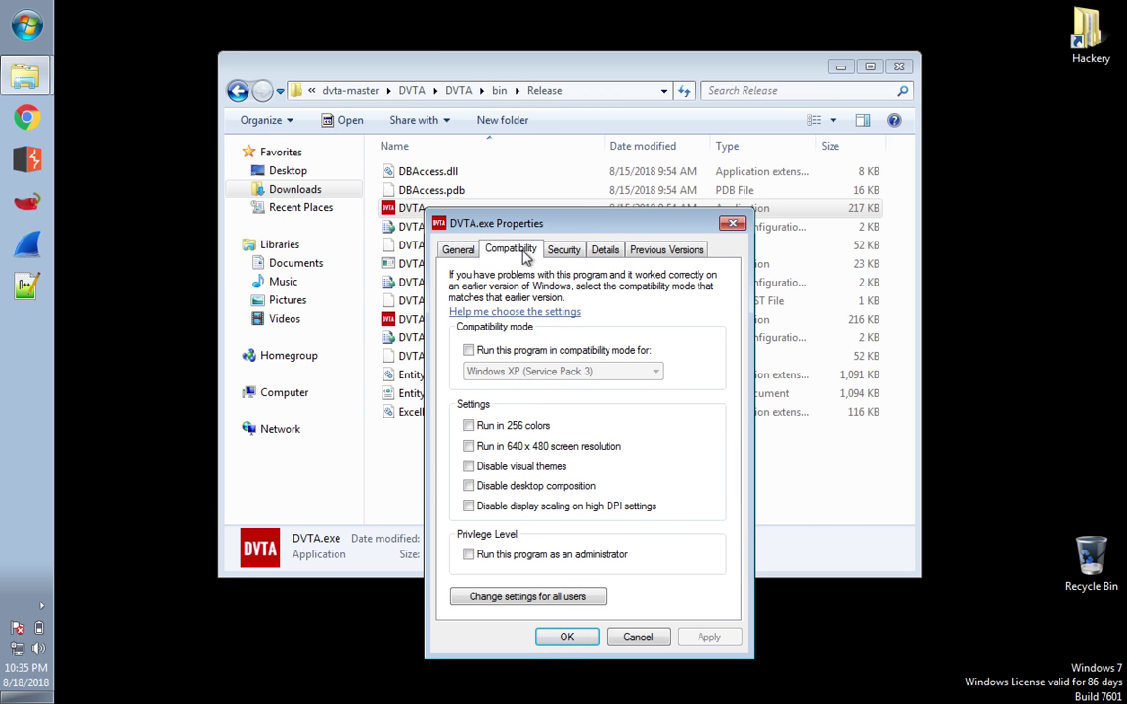
click(564, 250)
click(603, 250)
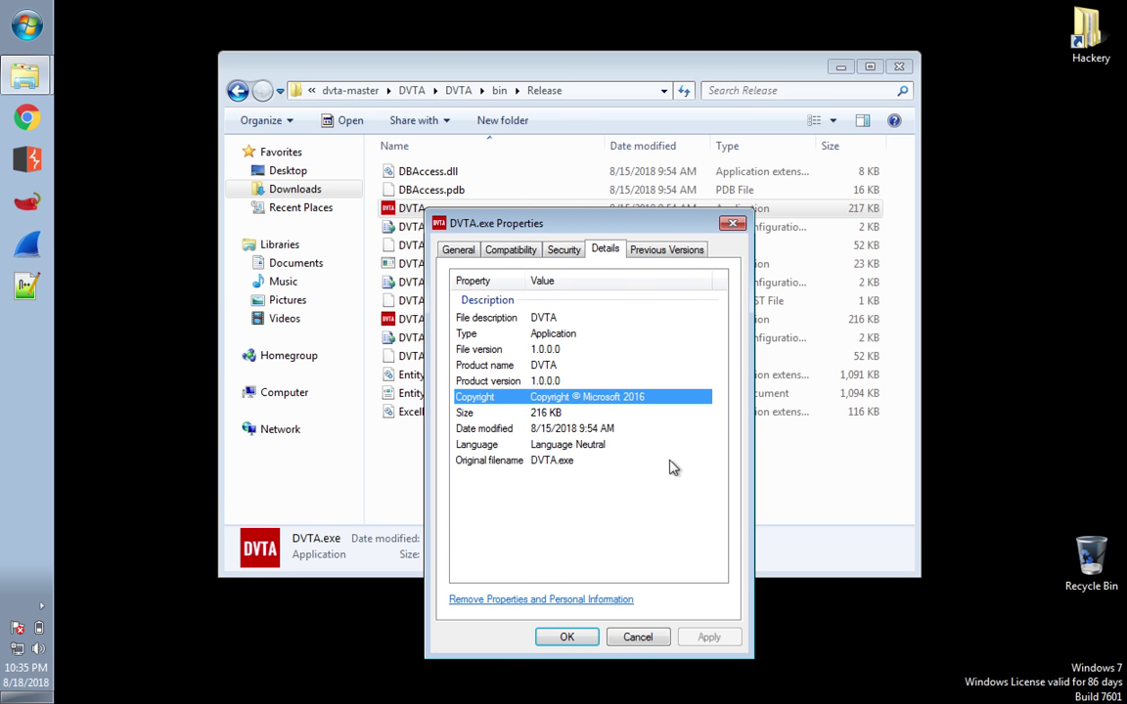
click(673, 252)
click(606, 250)
click(567, 637)
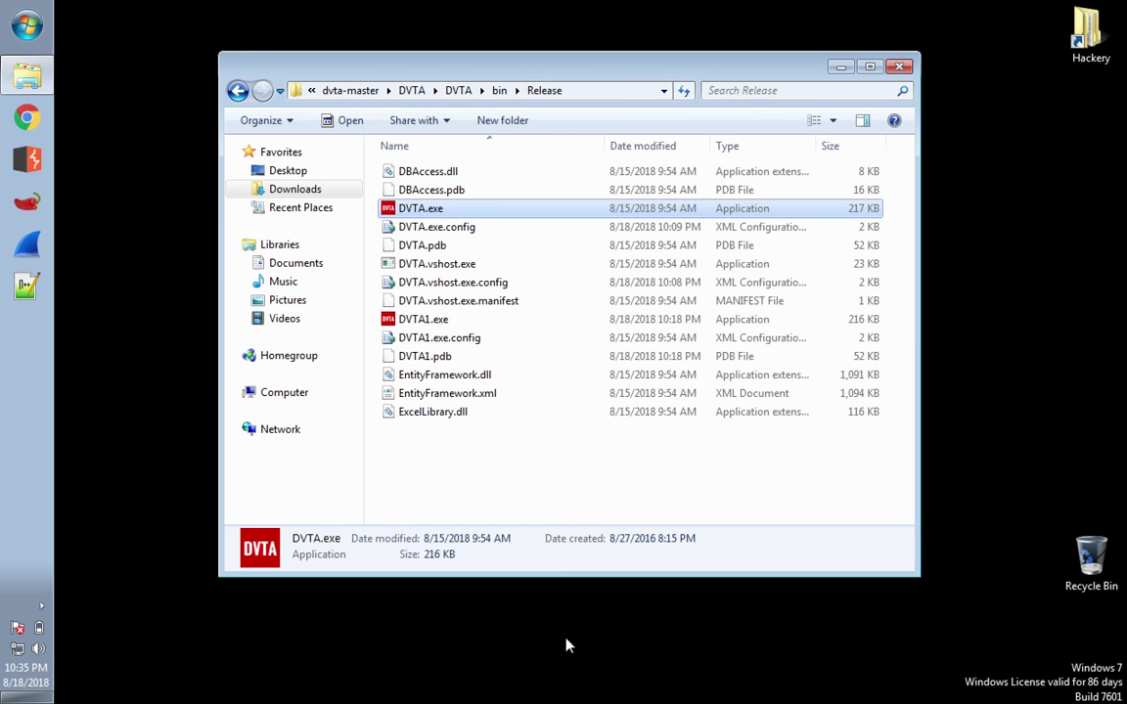
click(438, 217)
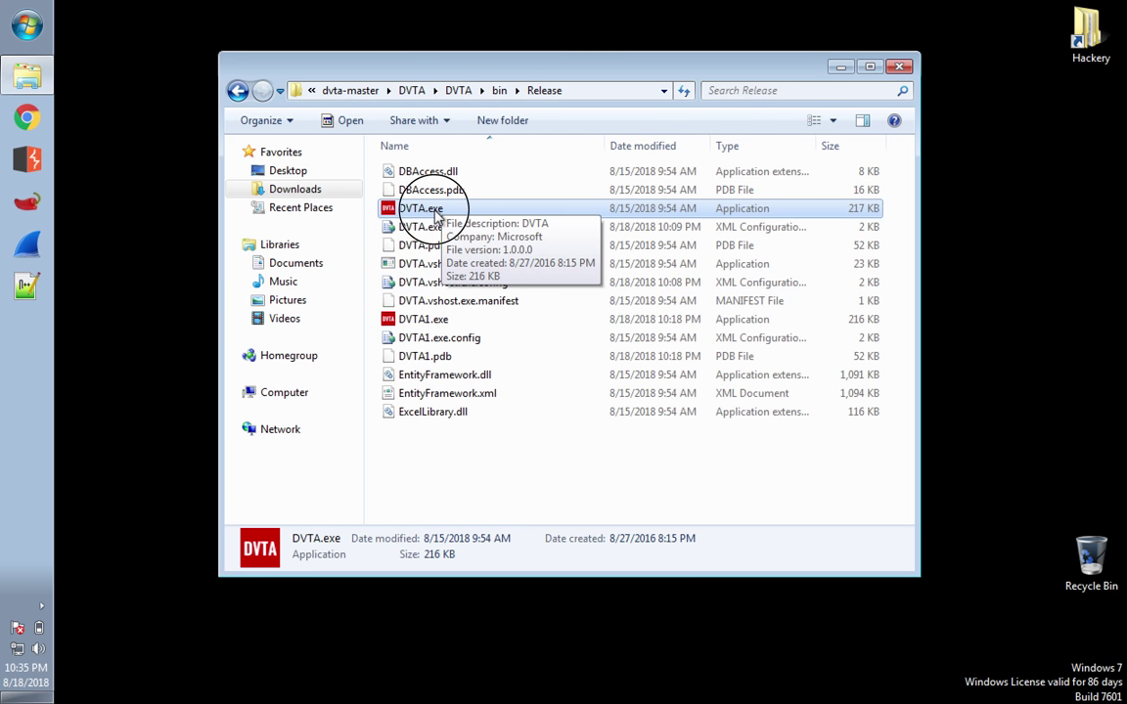
double_click(437, 217)
click(626, 375)
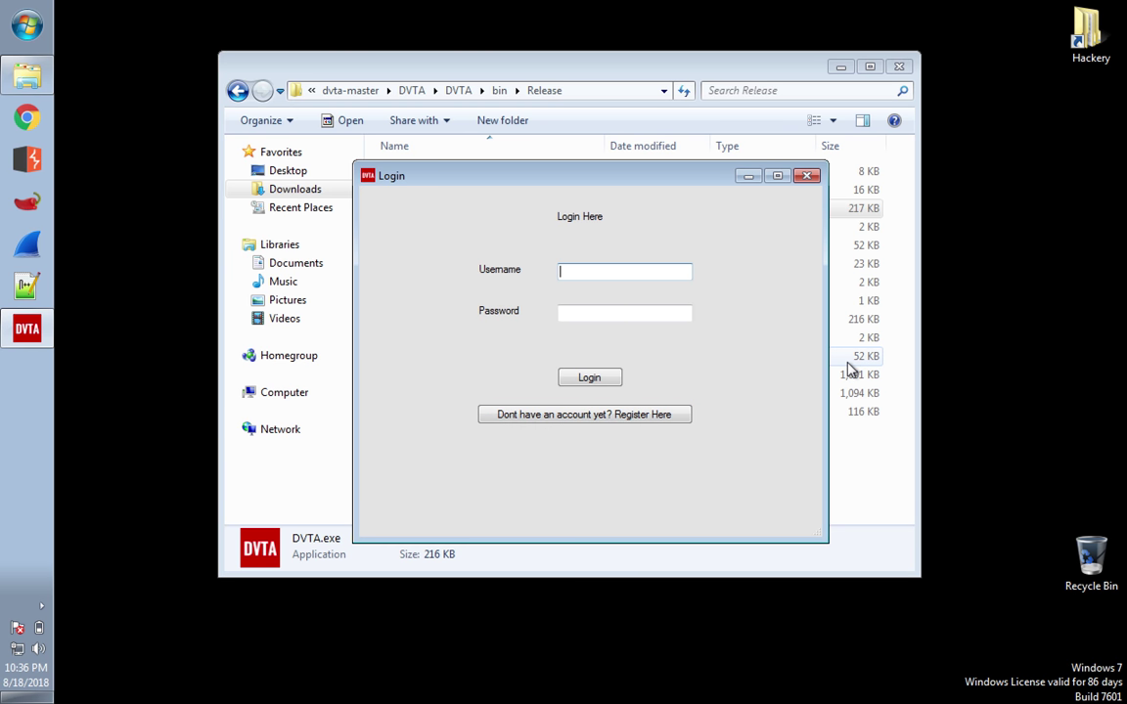
click(806, 177)
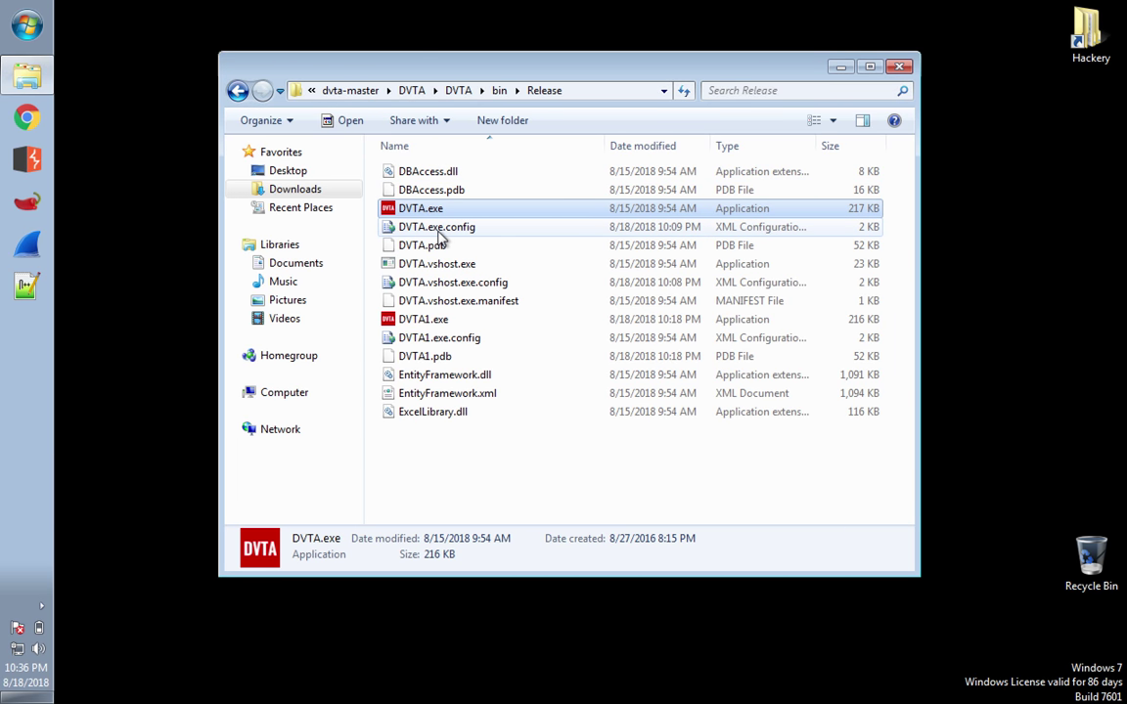
- Cancel the Open with chooser for DVTA.exe.config, then reopen its menu to edit with Notepad++
right_click(438, 235)
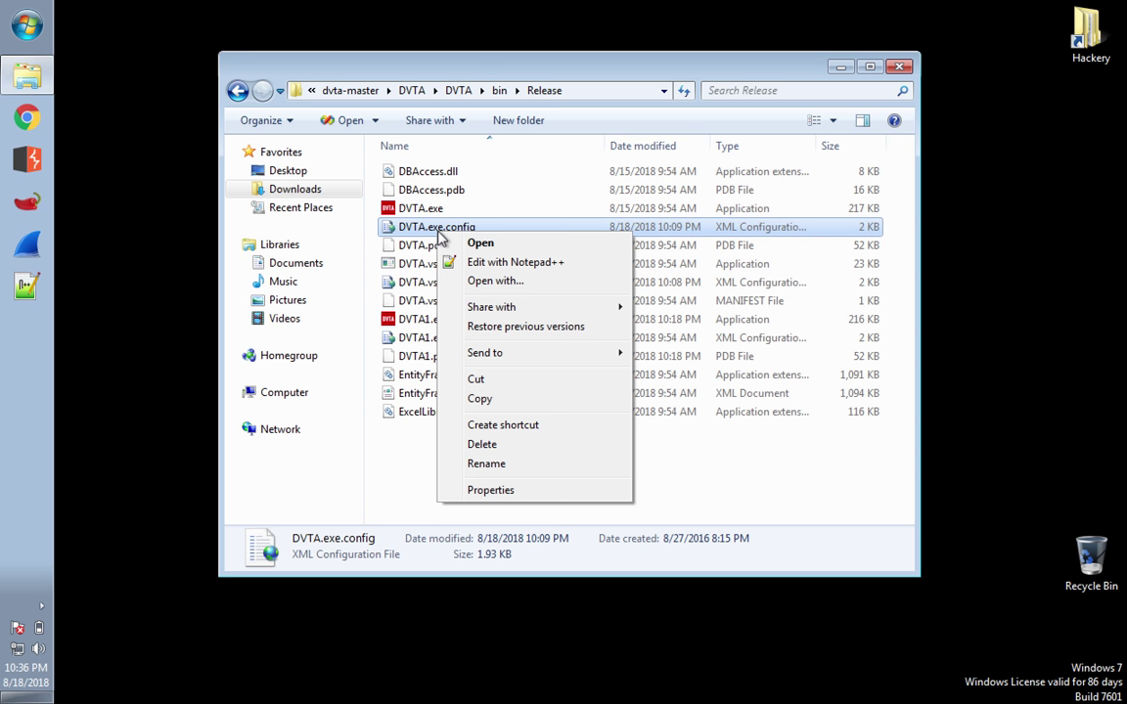
click(493, 281)
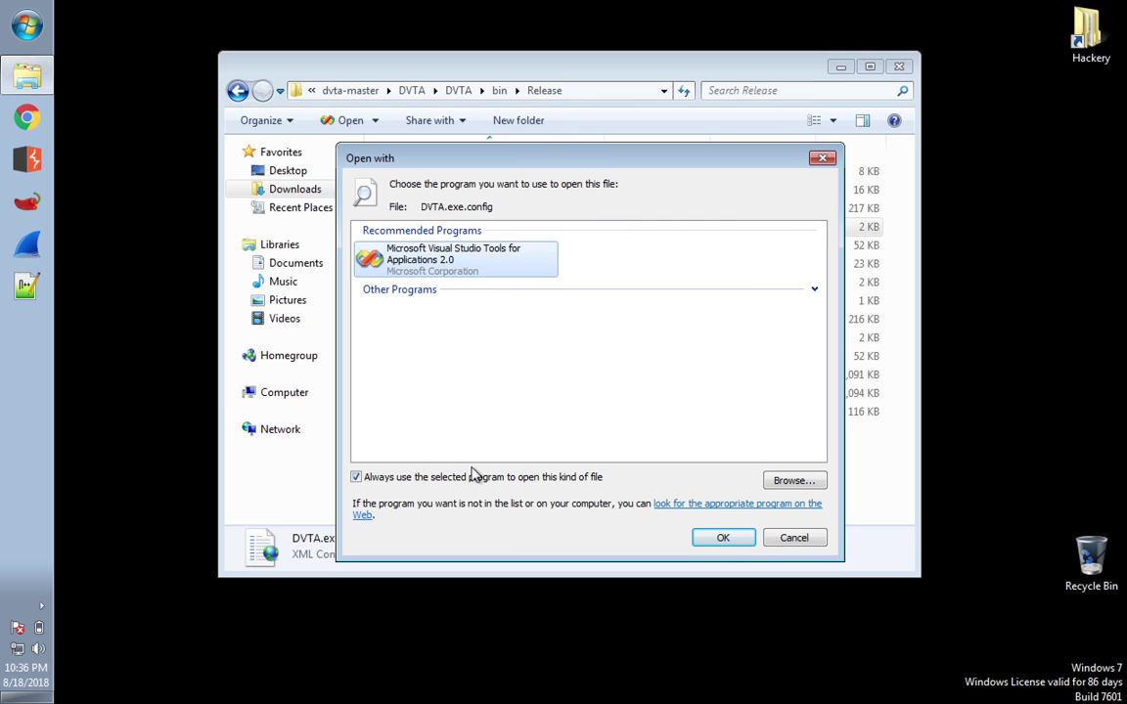
click(790, 538)
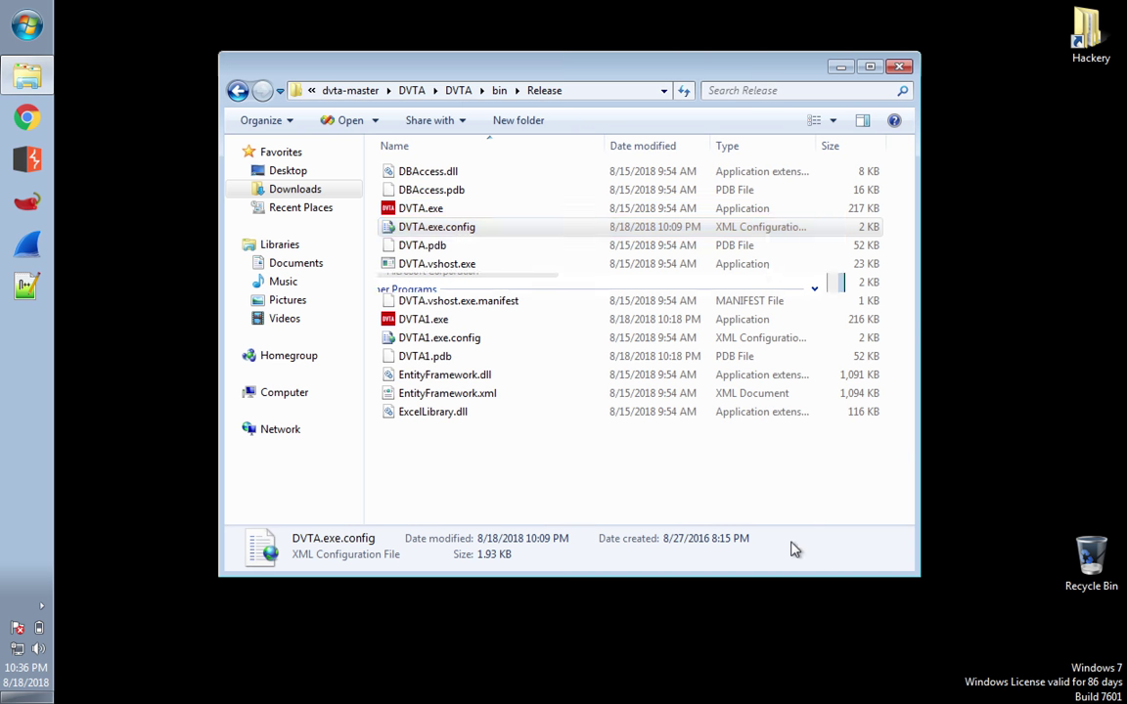
click(464, 233)
click(494, 247)
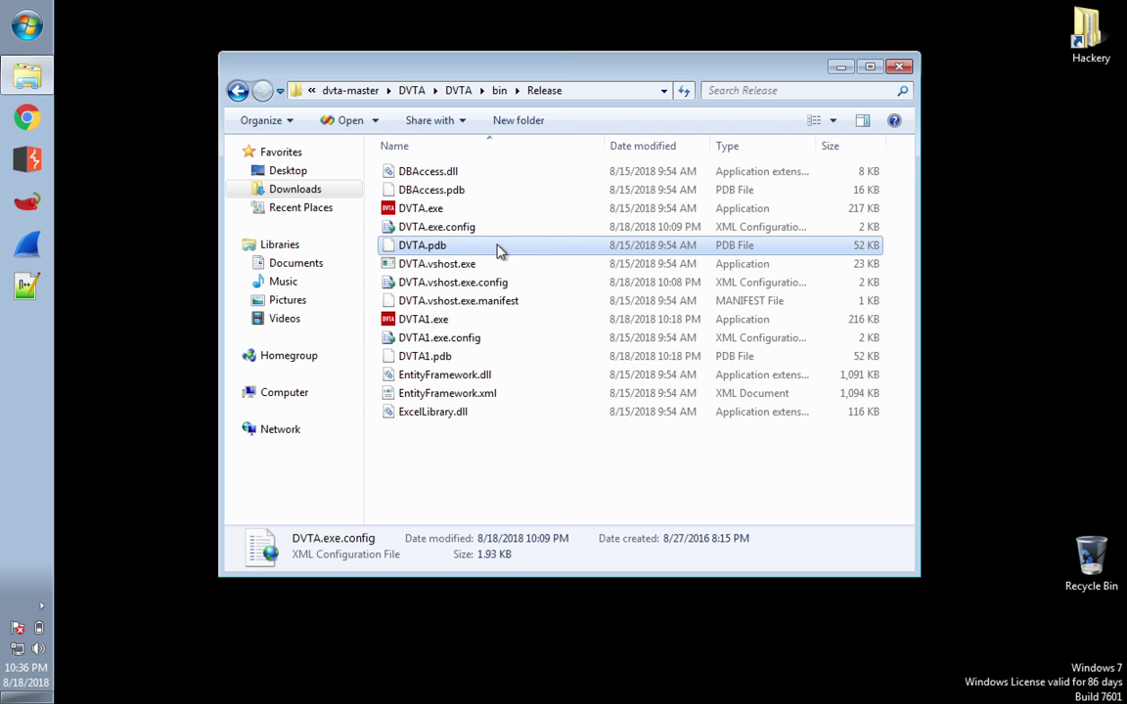
right_click(466, 231)
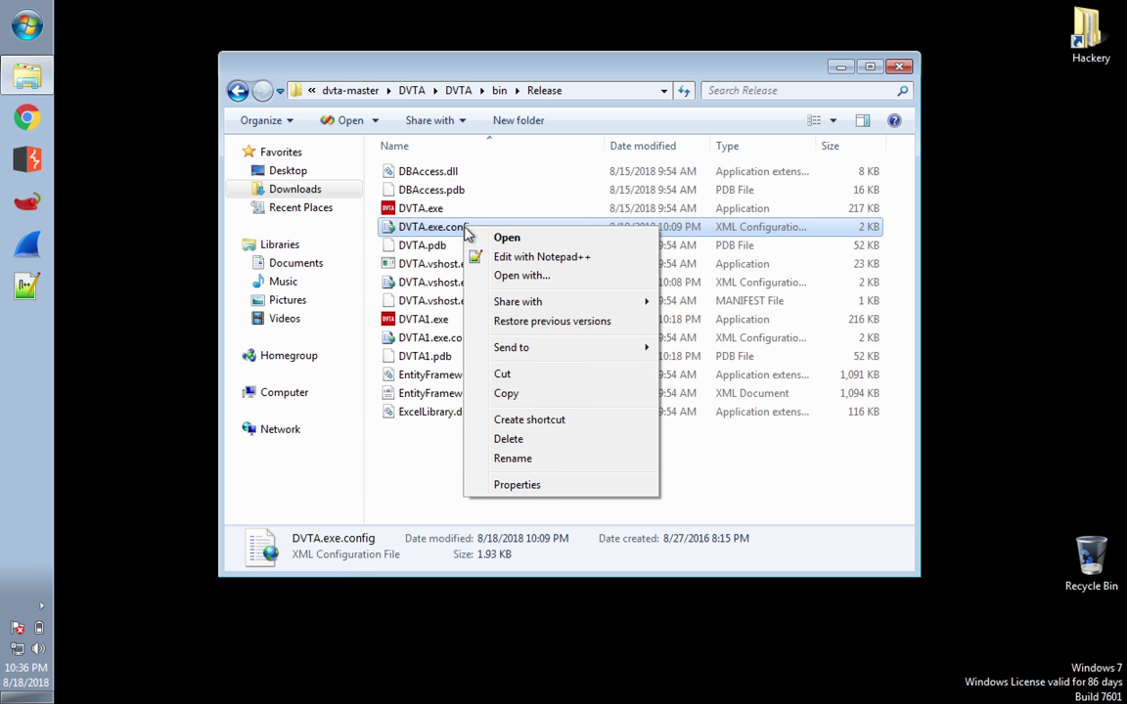
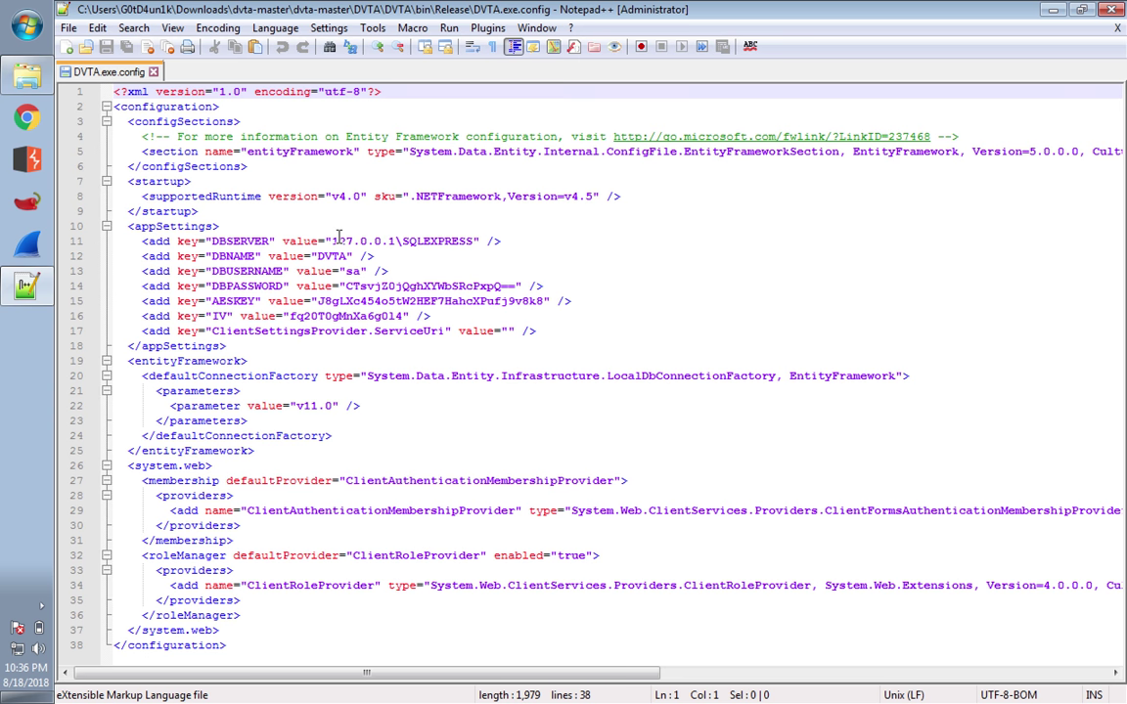
drag(335, 241, 394, 245)
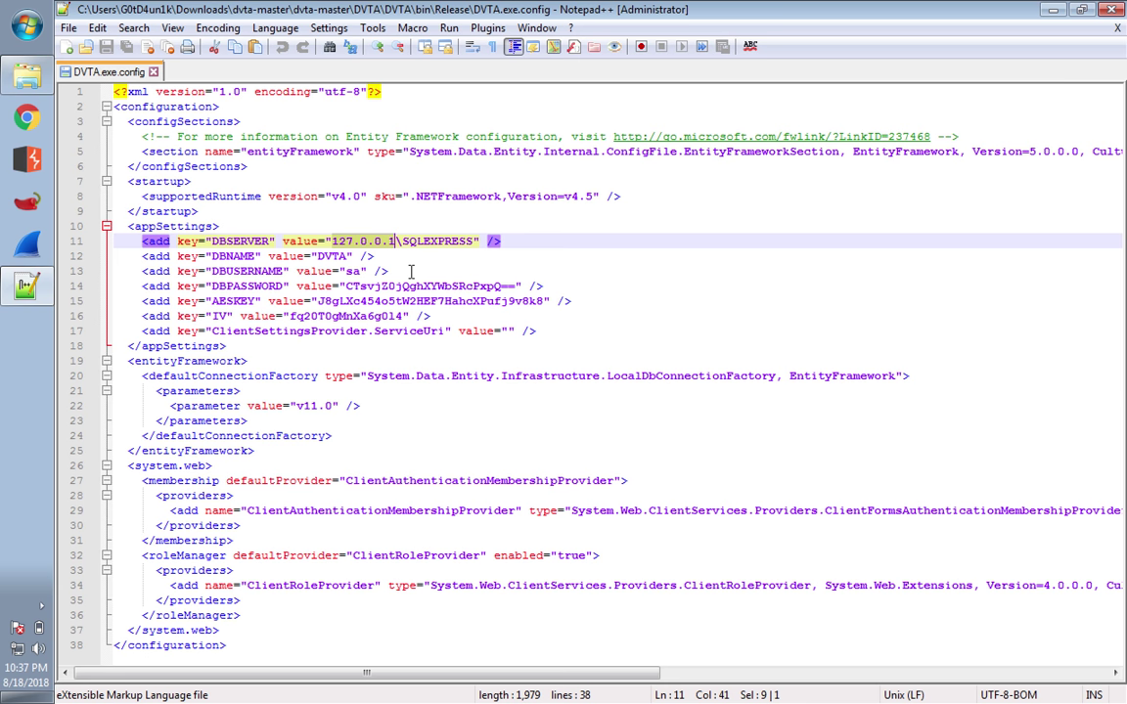
key(Down)
key(Down)
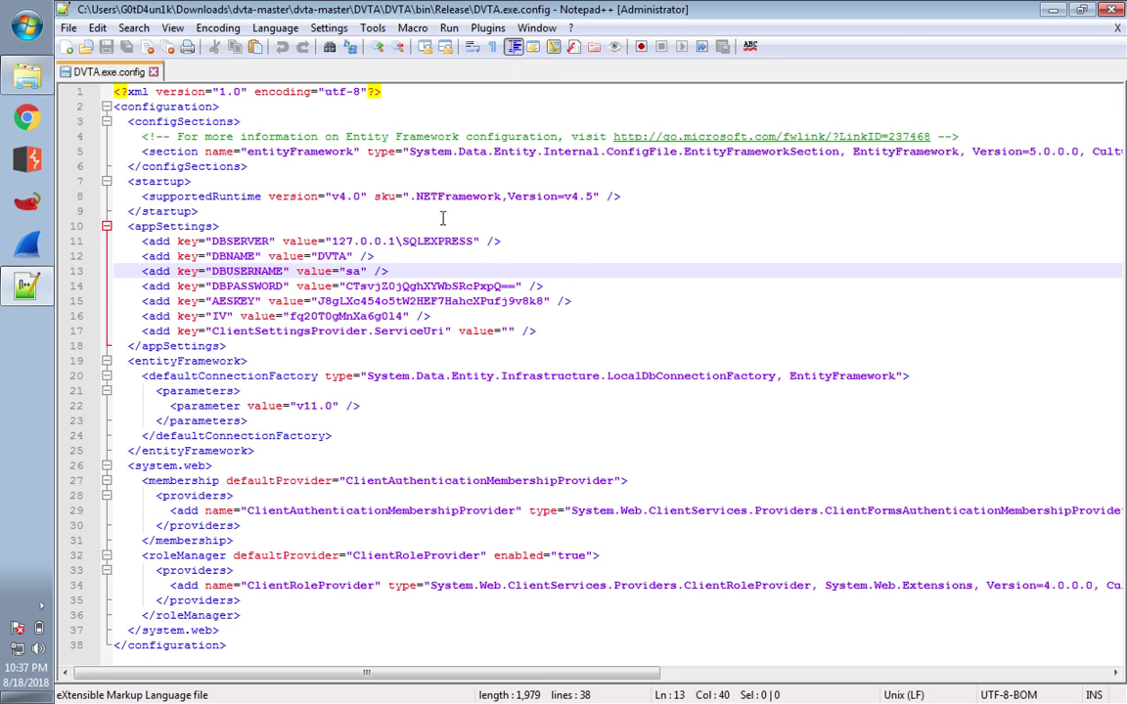
- Close Notepad++ and DVTA.exe.config, returning to the DVTA bin\Release folder in Explorer
click(1109, 12)
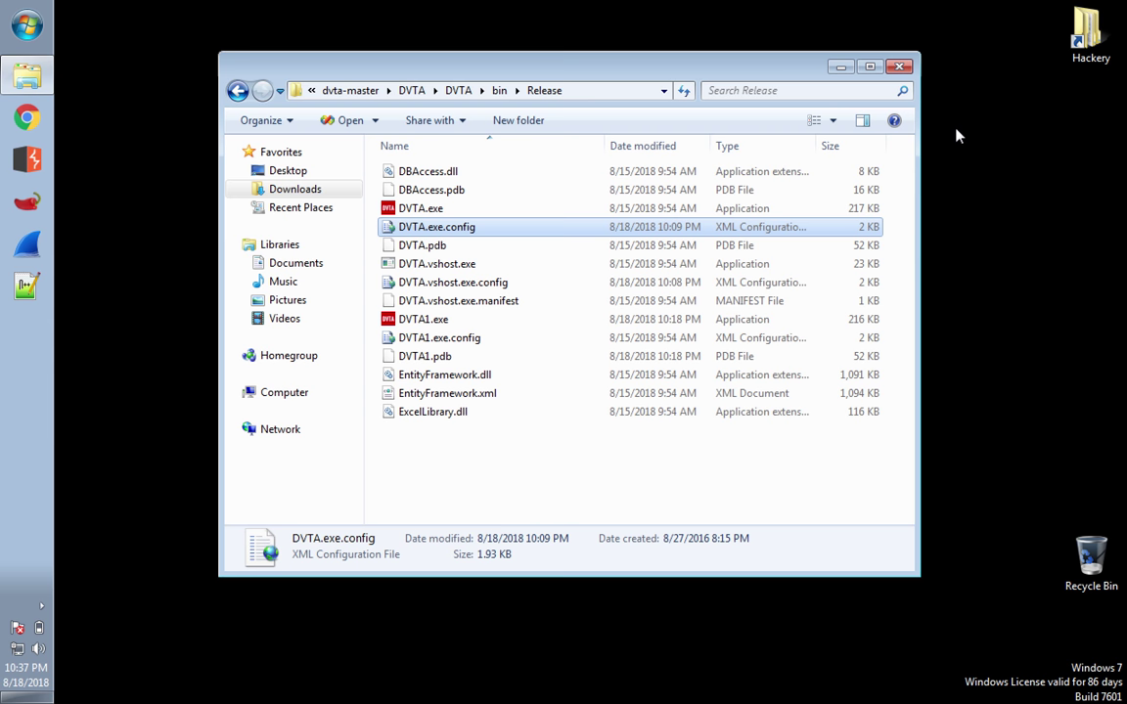
- Run dnSpy-x86.exe from C:\Hackery\dnSpy, accepting the unverified-publisher security warning
double_click(1086, 34)
double_click(468, 211)
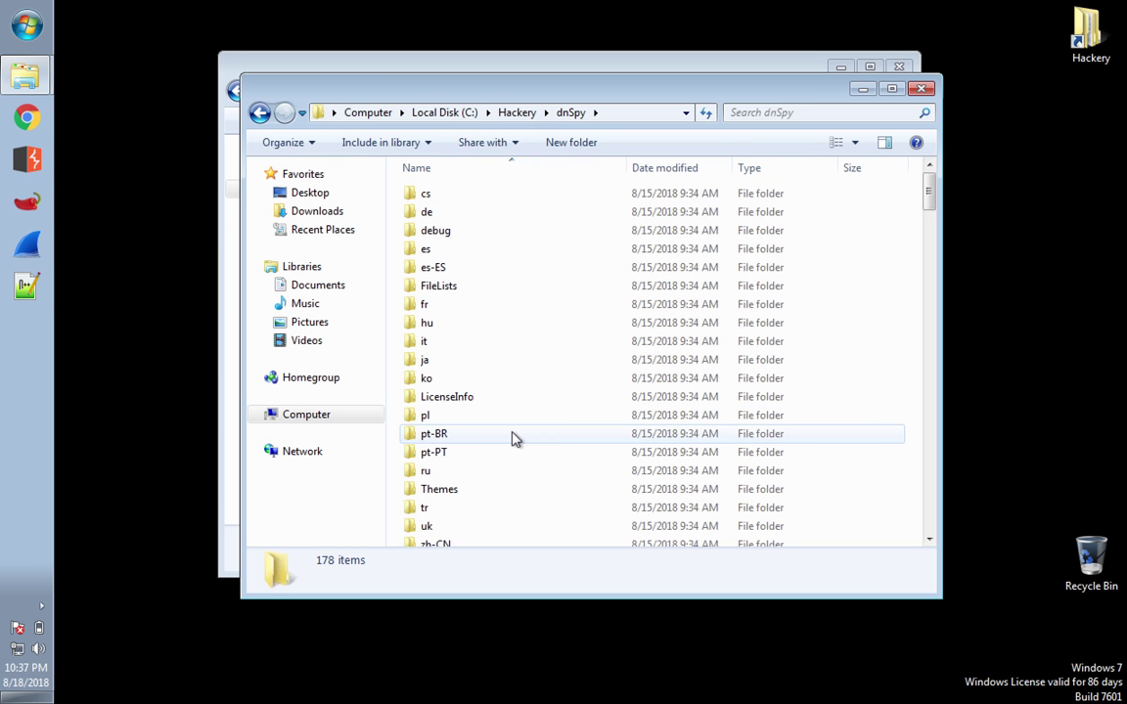
scroll(514, 440, down, 13)
scroll(514, 441, down, 6)
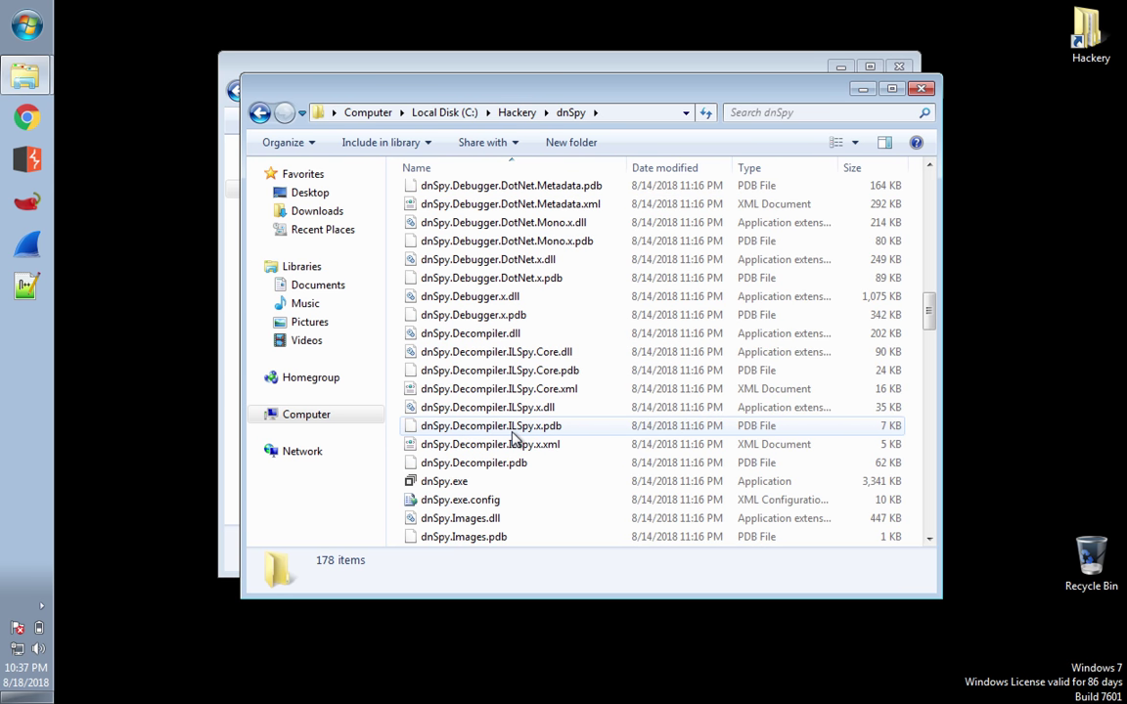
scroll(513, 440, down, 8)
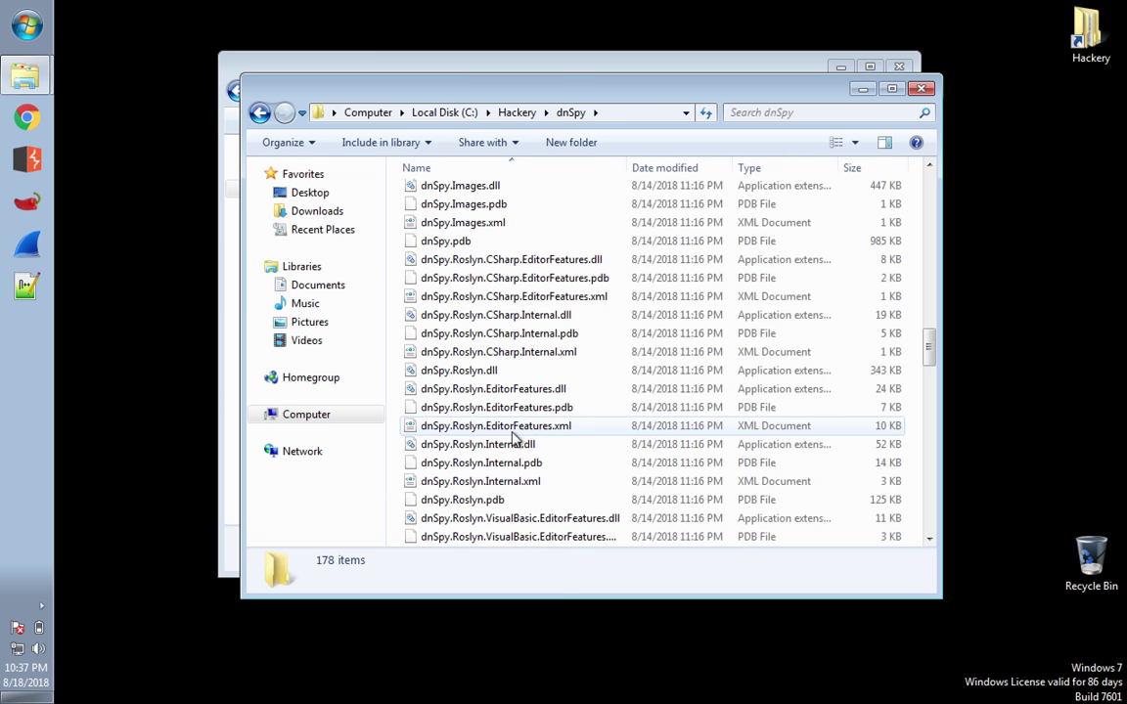
scroll(513, 440, down, 2)
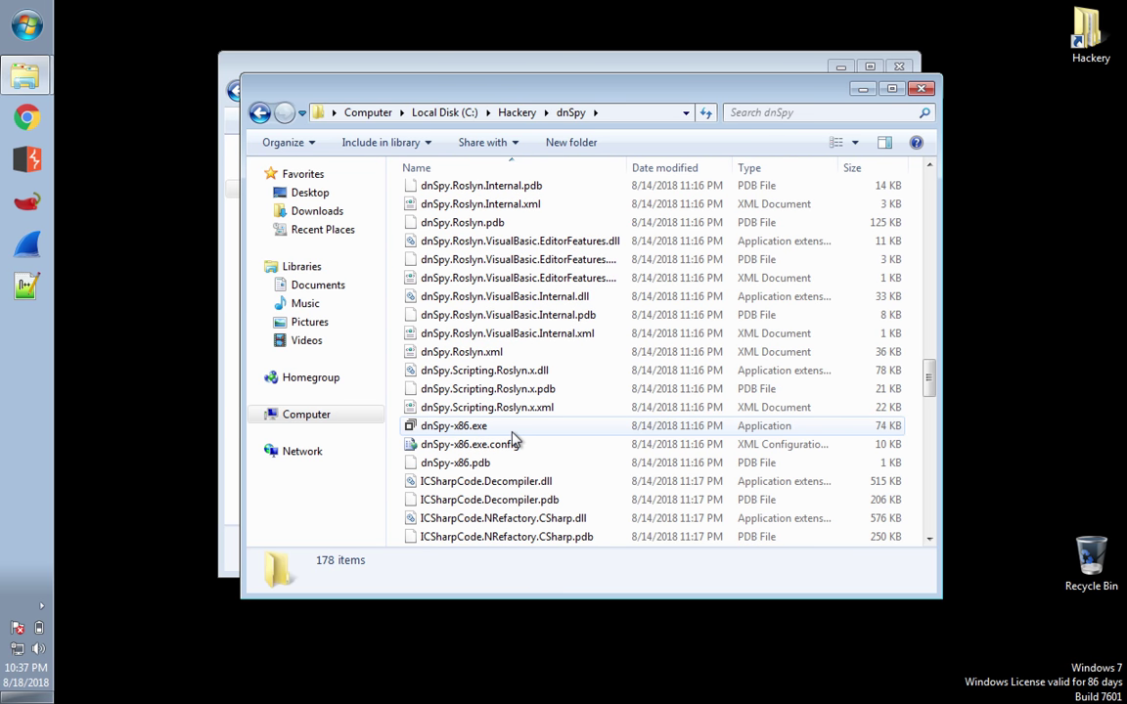
double_click(431, 426)
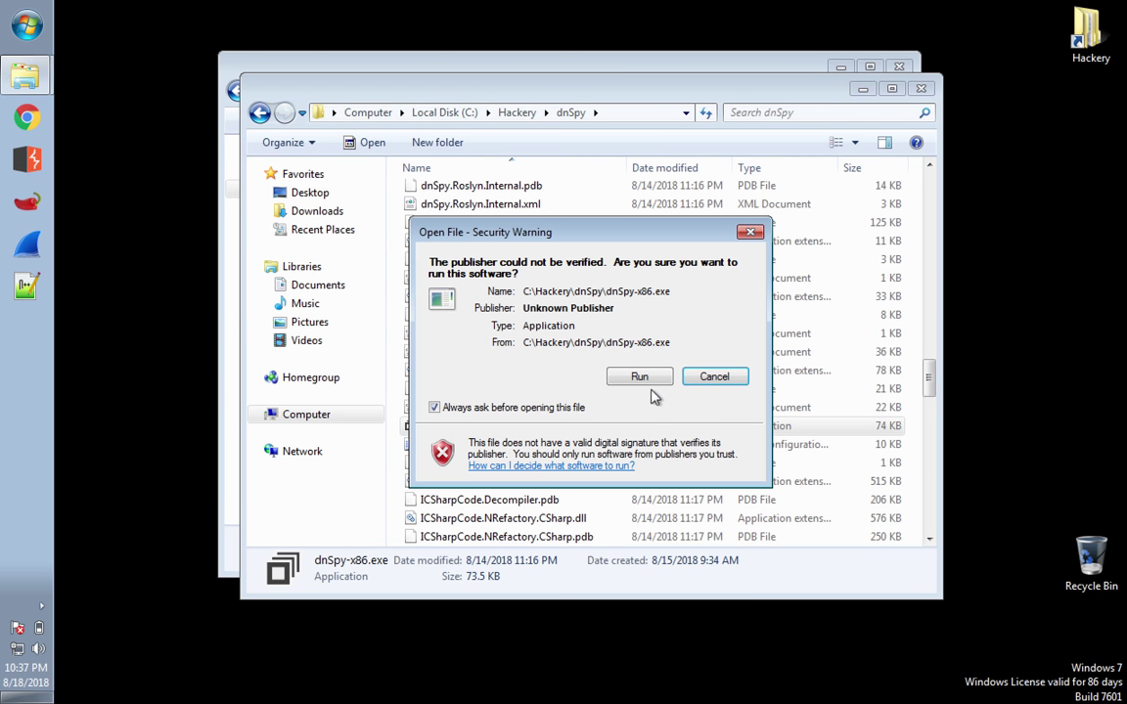
click(646, 380)
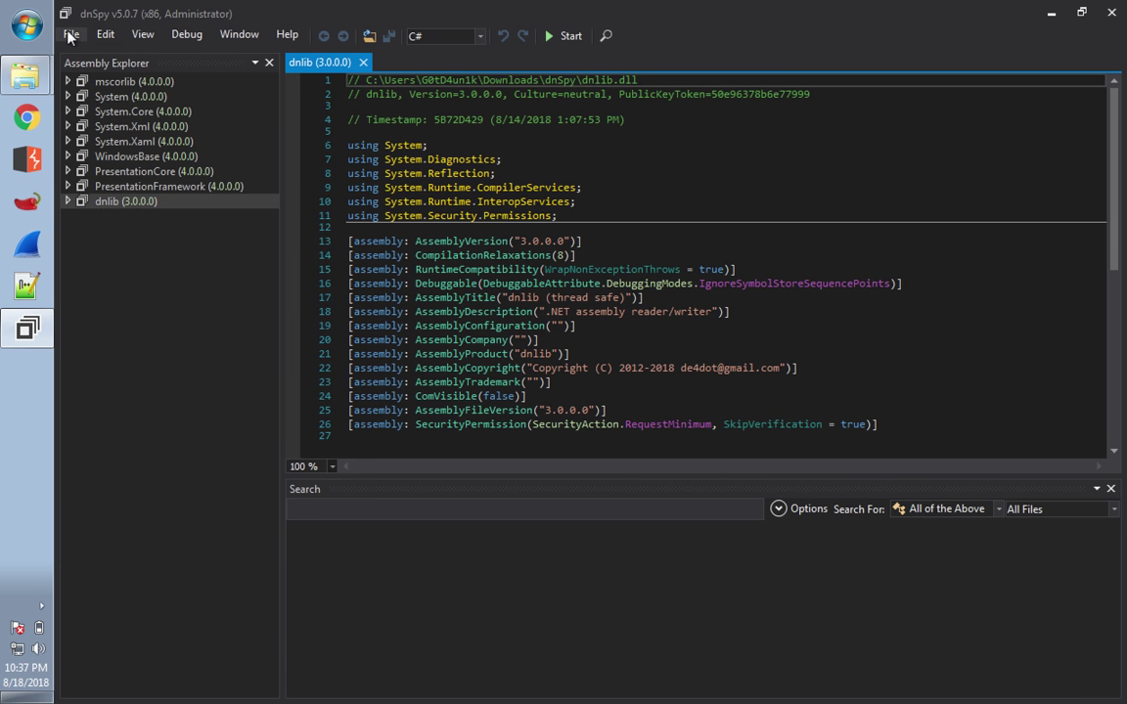
- Bring up dnSpy's File > Open dialog to load the DVTA.exe assembly
click(70, 35)
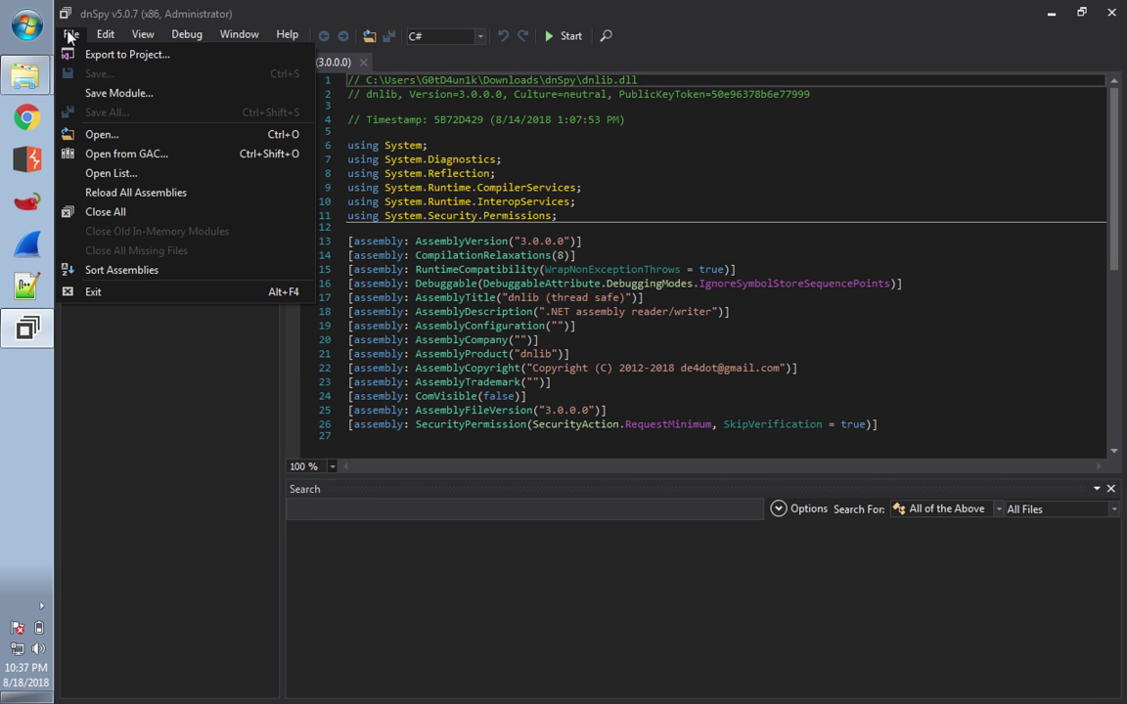
click(114, 136)
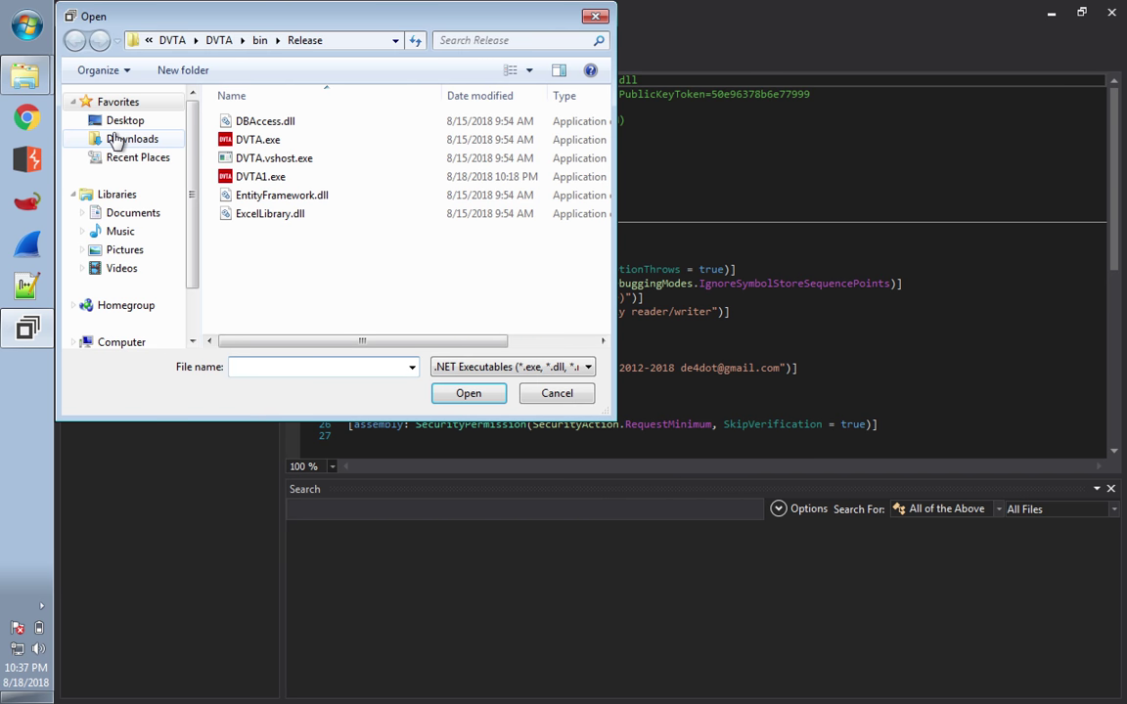
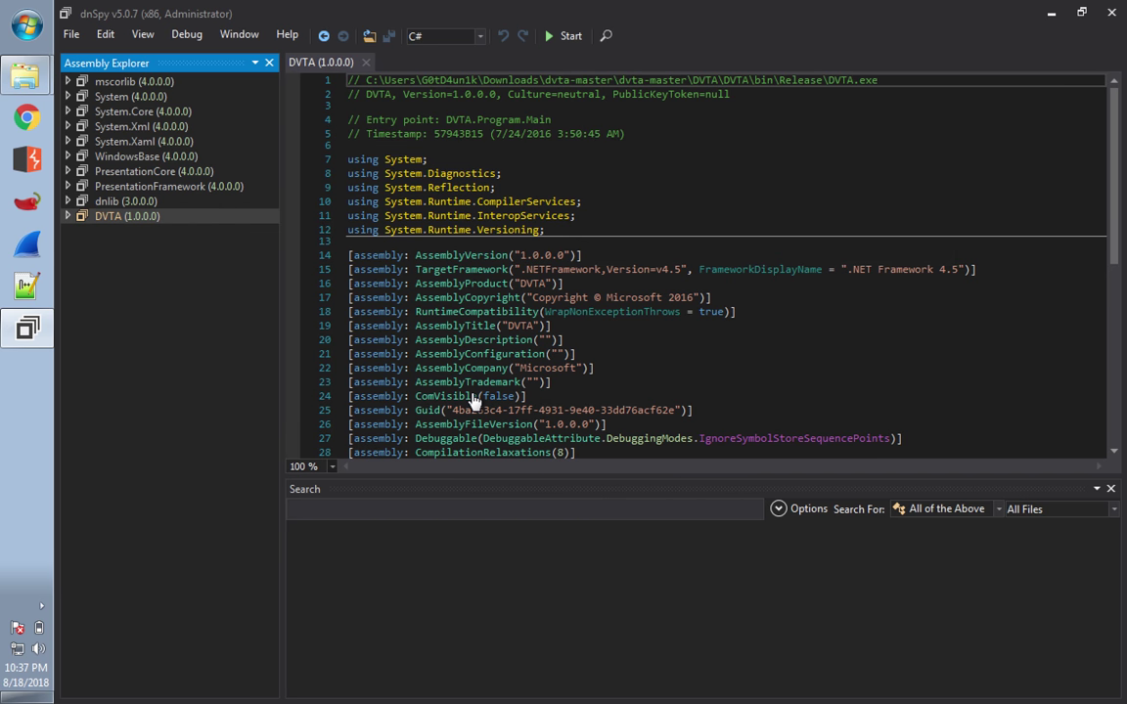
- Expand DVTA (1.0.0.0), DVTA.exe and the DVTA namespace to list classes like addExpenses, Login and Register
click(68, 216)
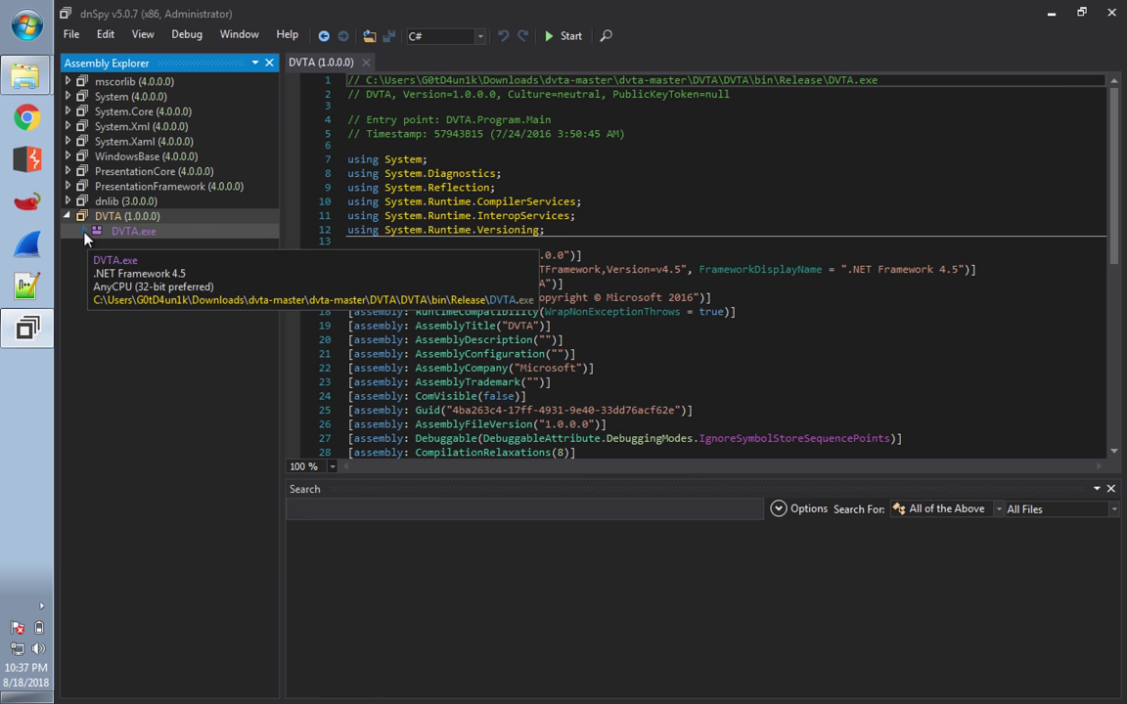
click(84, 230)
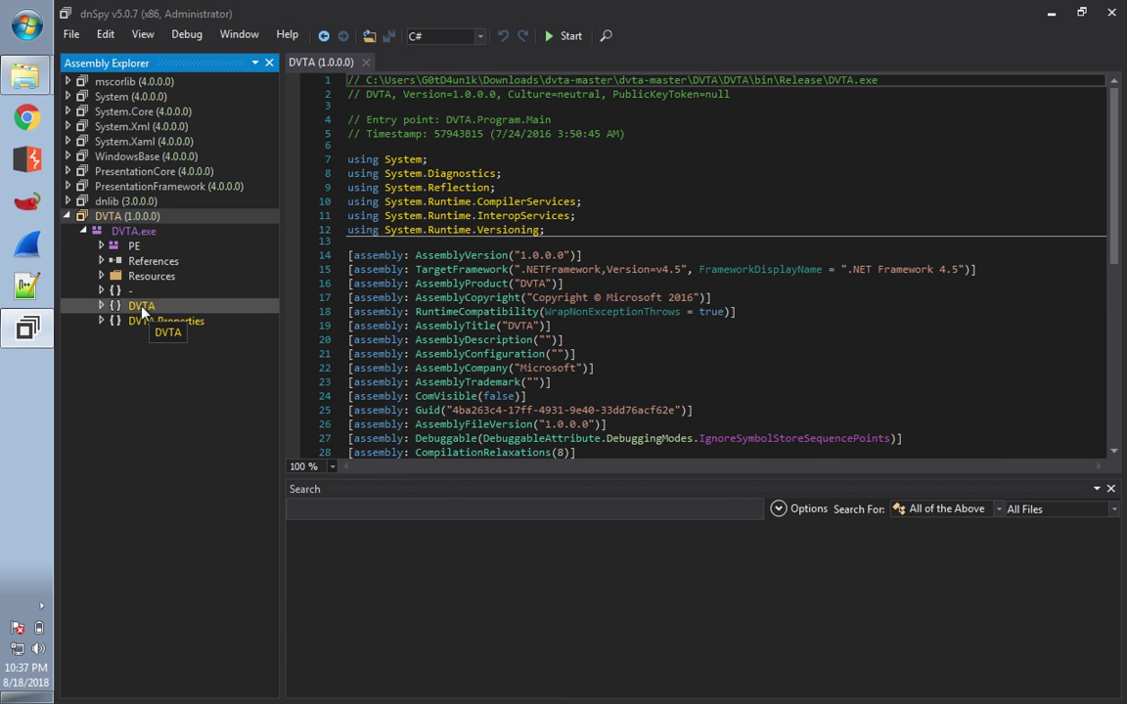
click(102, 306)
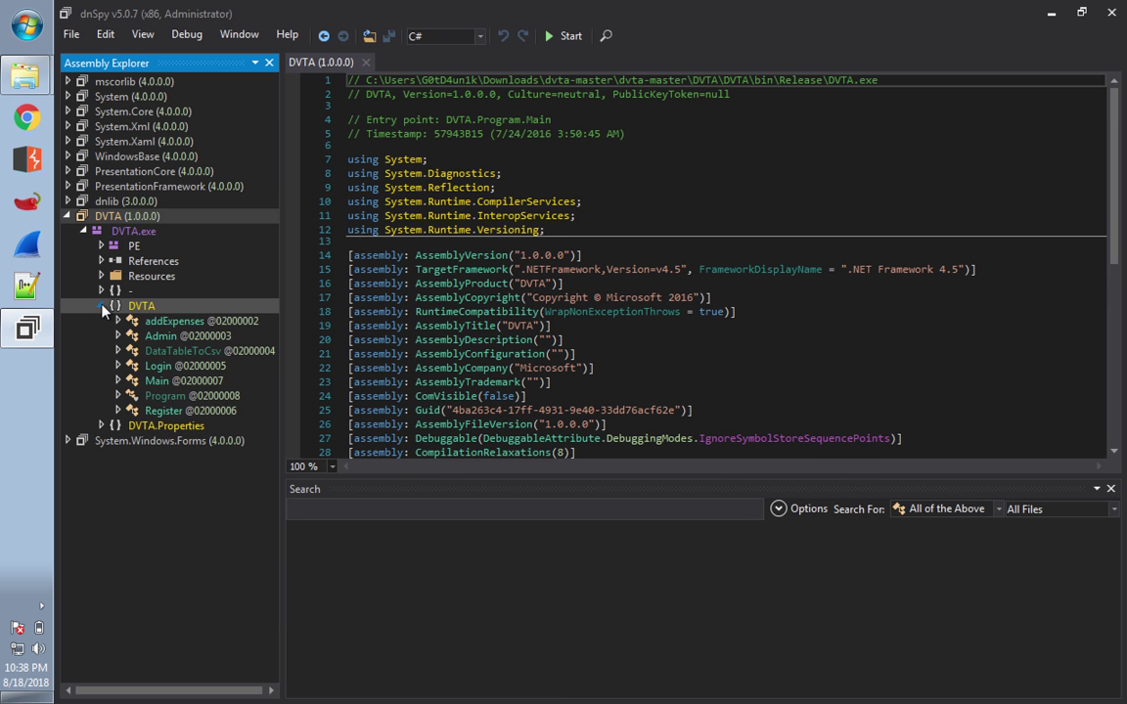
- Open the DVTA namespace in the code view and select Login in its seven-type list
click(140, 307)
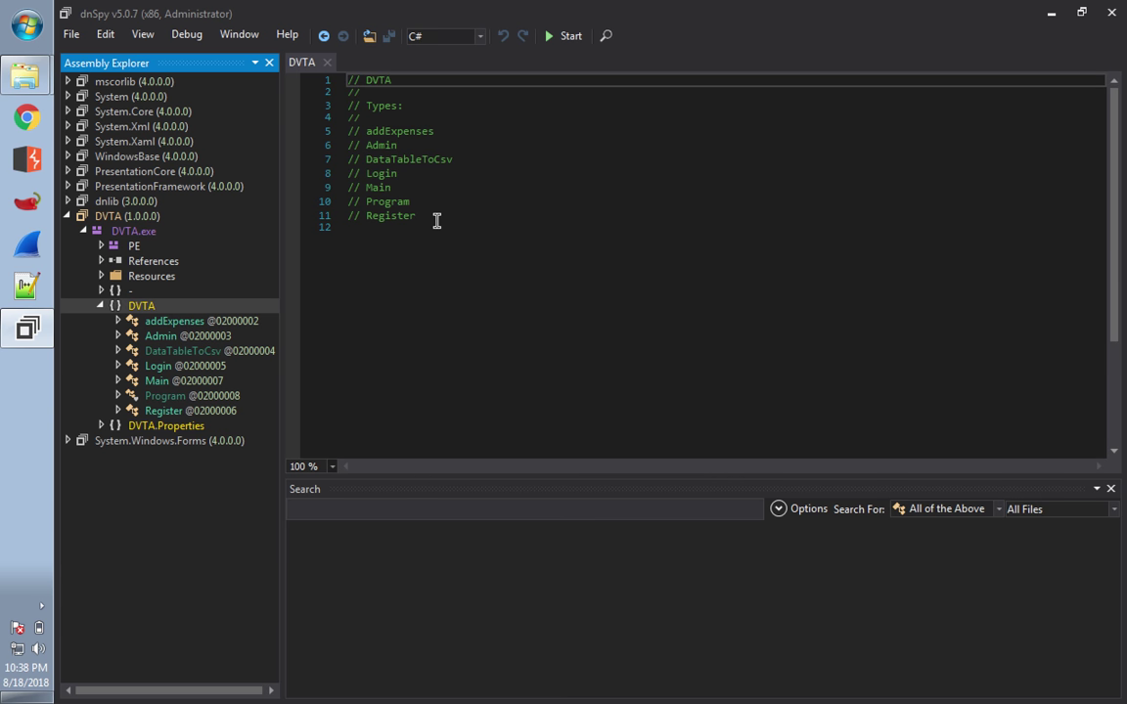
double_click(382, 173)
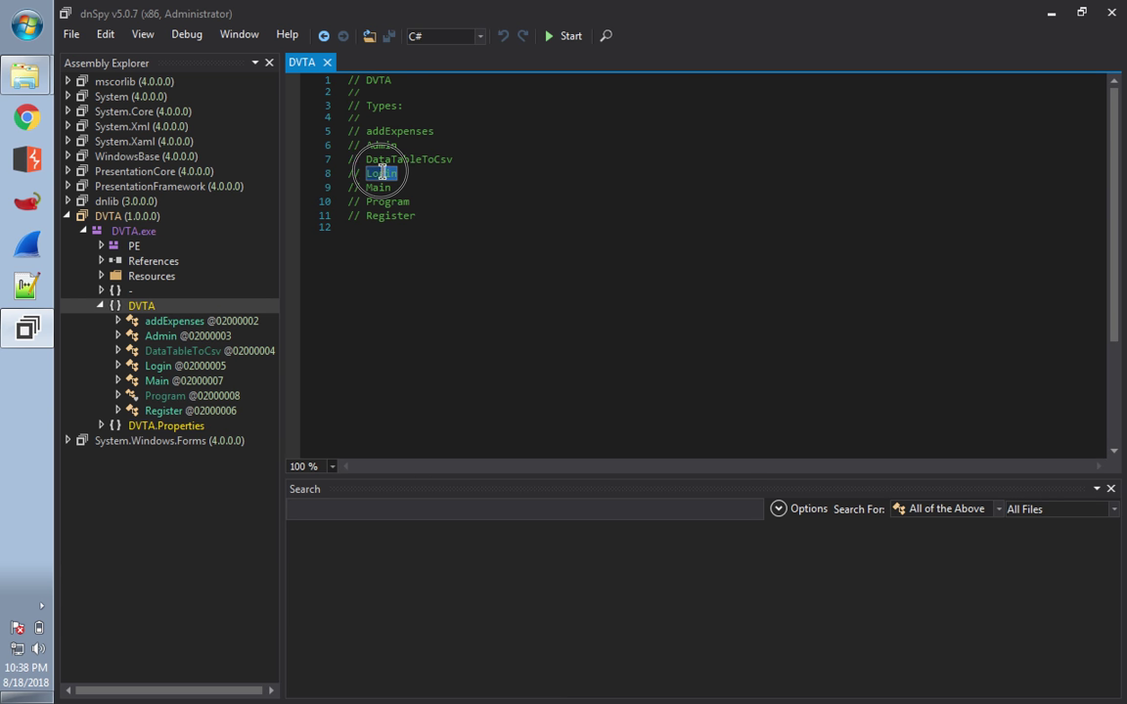
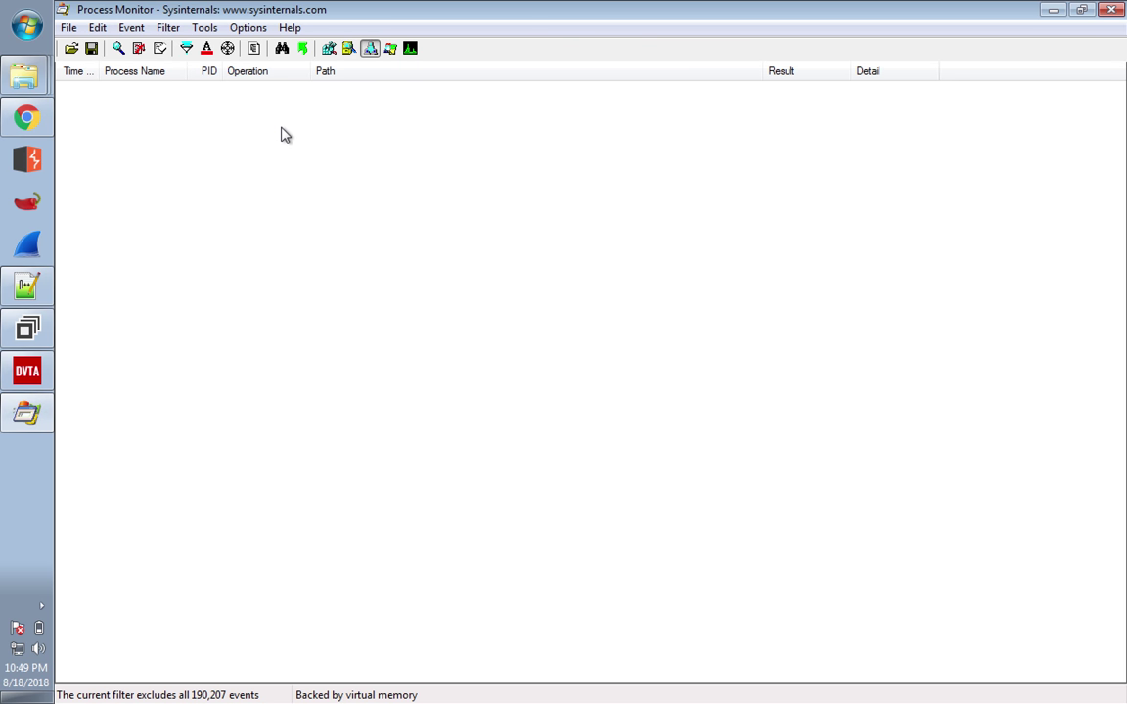
- Exit Process Monitor, leaving Chrome's FTP listing at 10.0.2.15 in view
click(1113, 10)
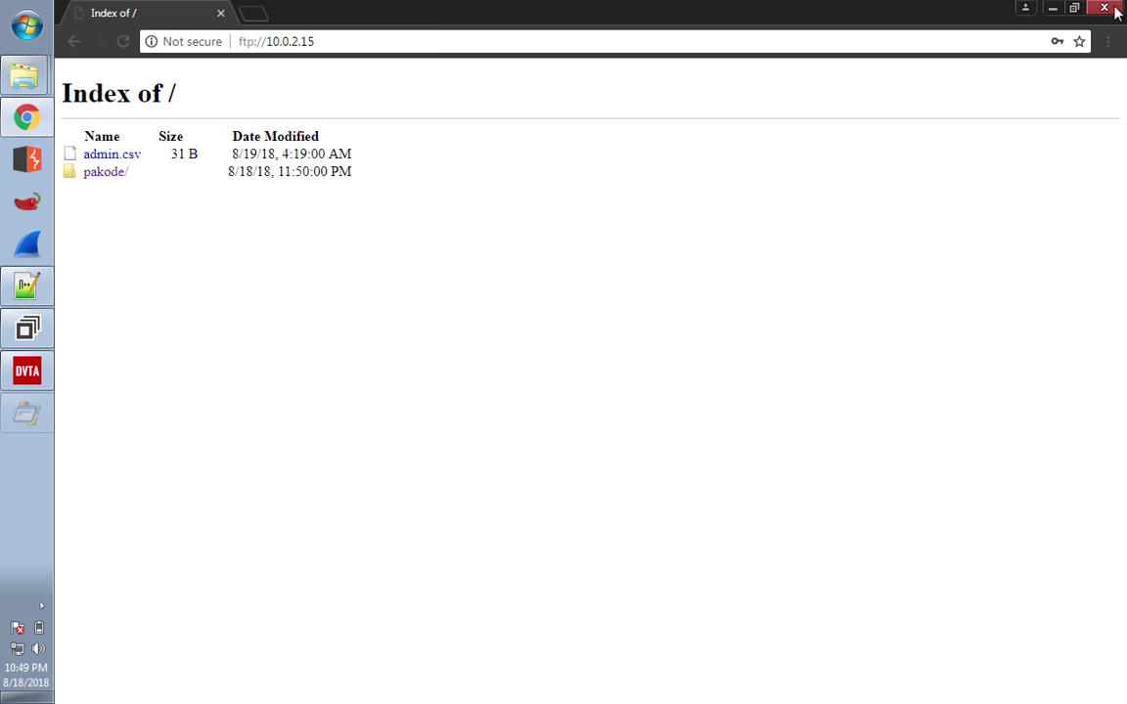
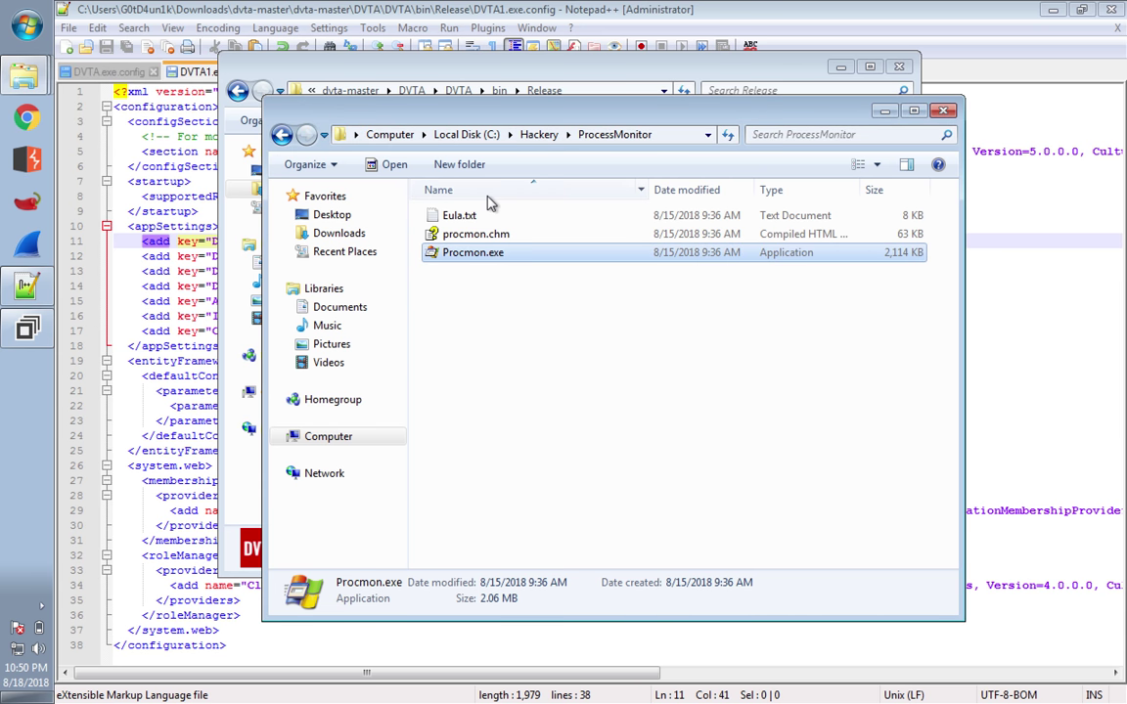
- Launch Procmon.exe from the ProcessMonitor folder, allowing it past the security warning
double_click(473, 253)
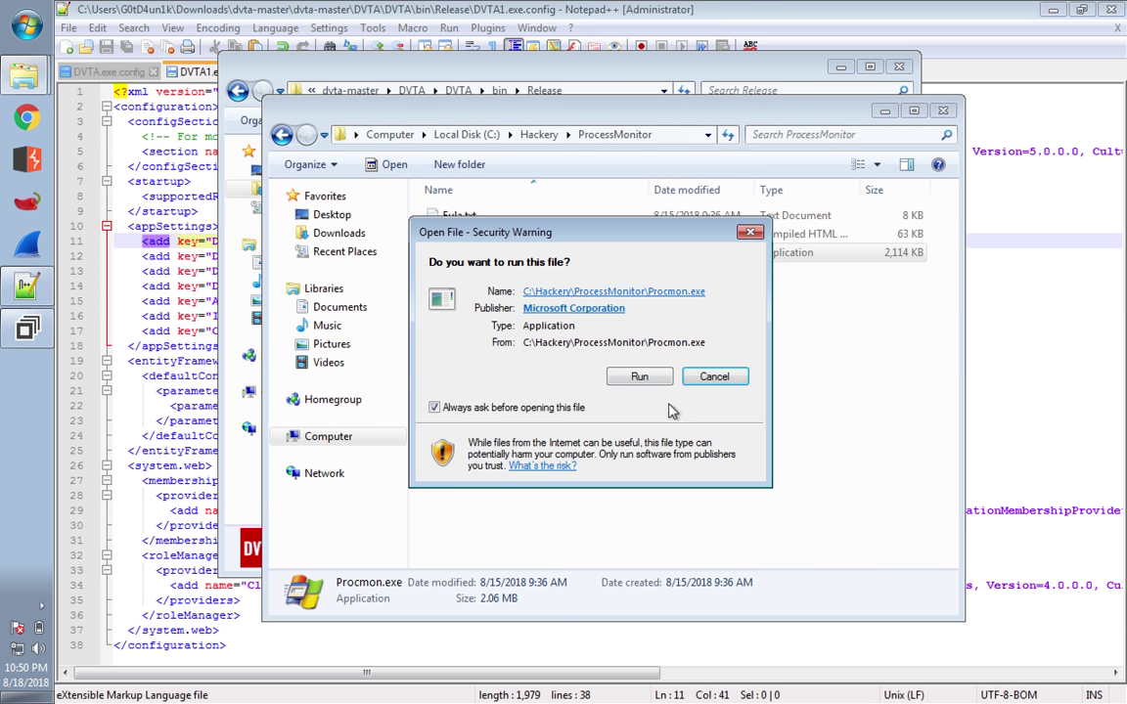
click(639, 376)
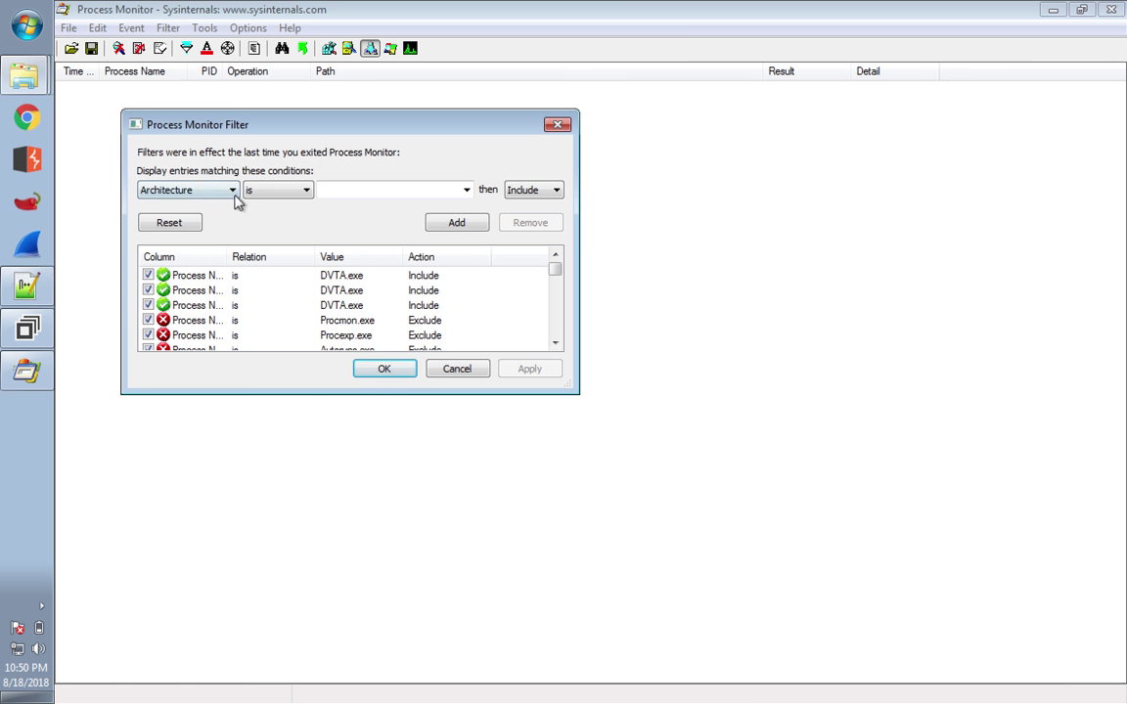
click(233, 192)
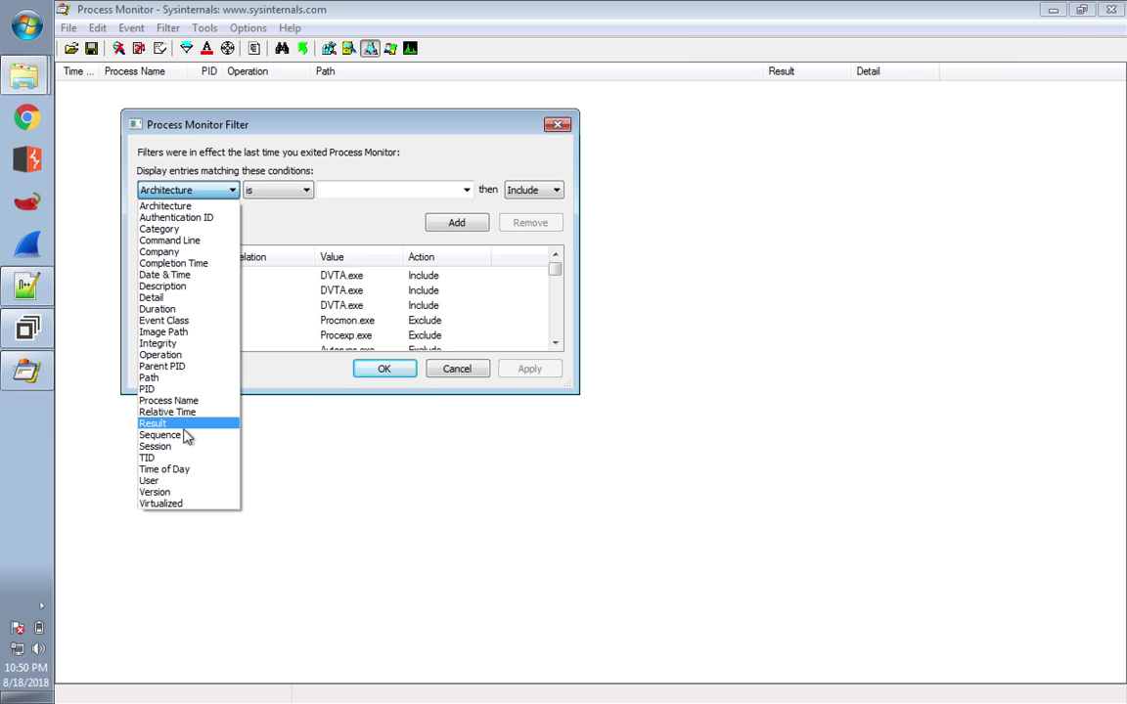
- Add and apply a Process Name is DVTA.exe include filter
click(176, 401)
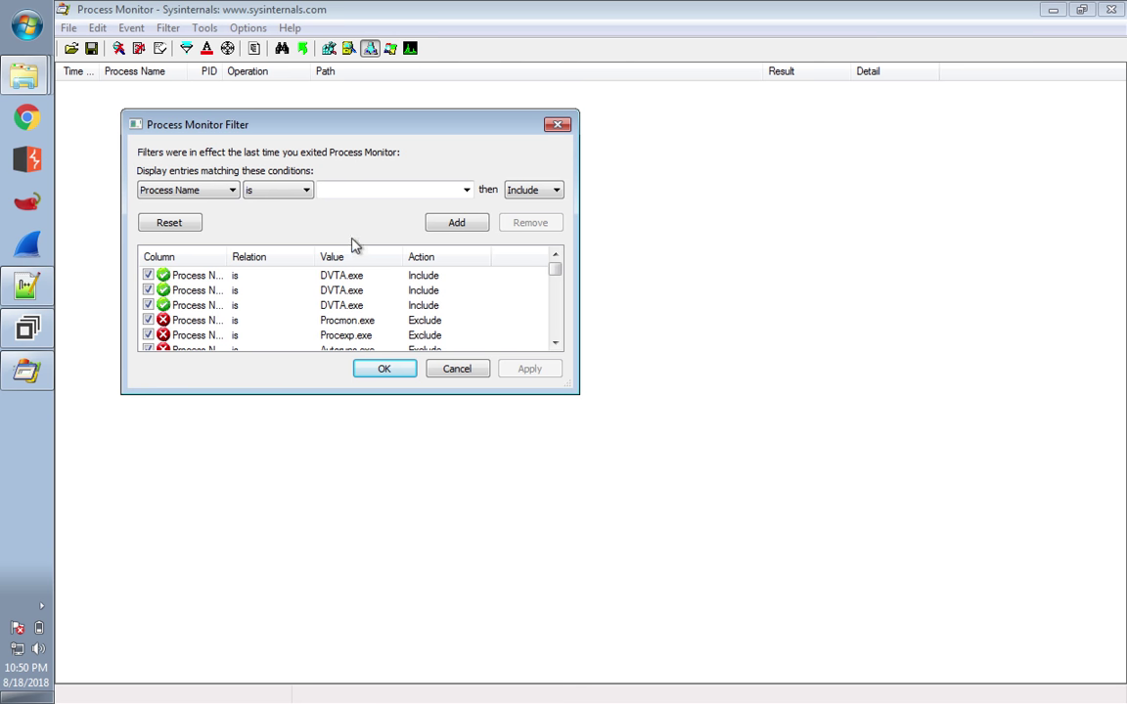
click(384, 190)
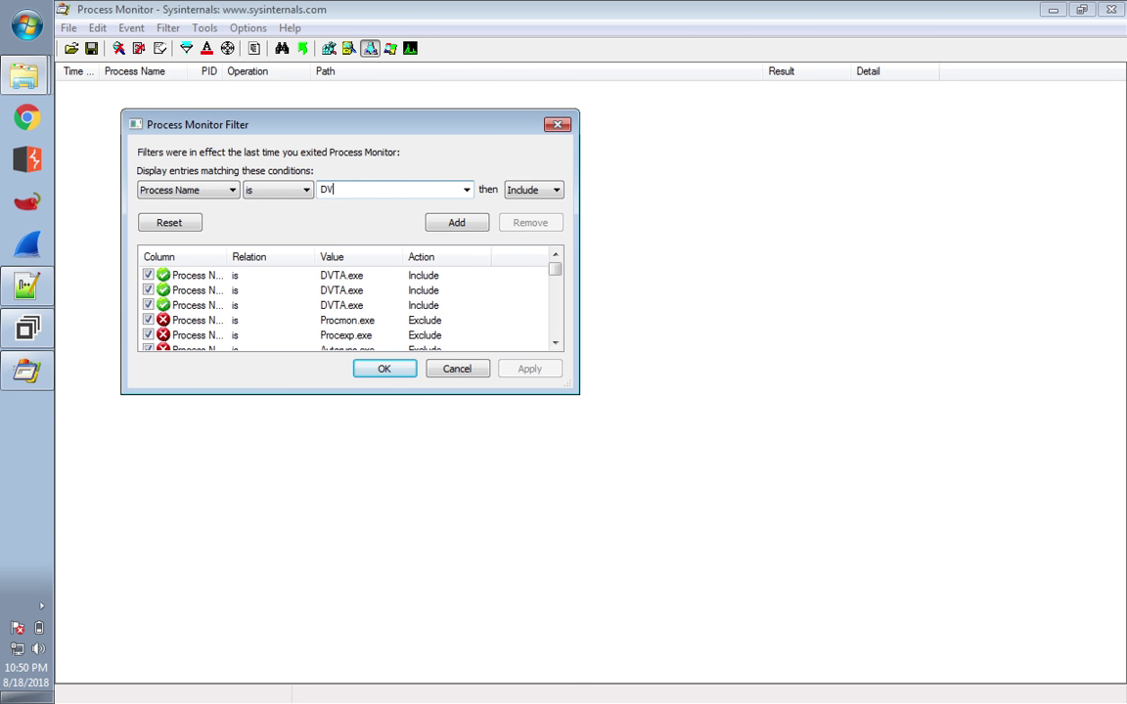
text(DVTA.exe)
click(465, 225)
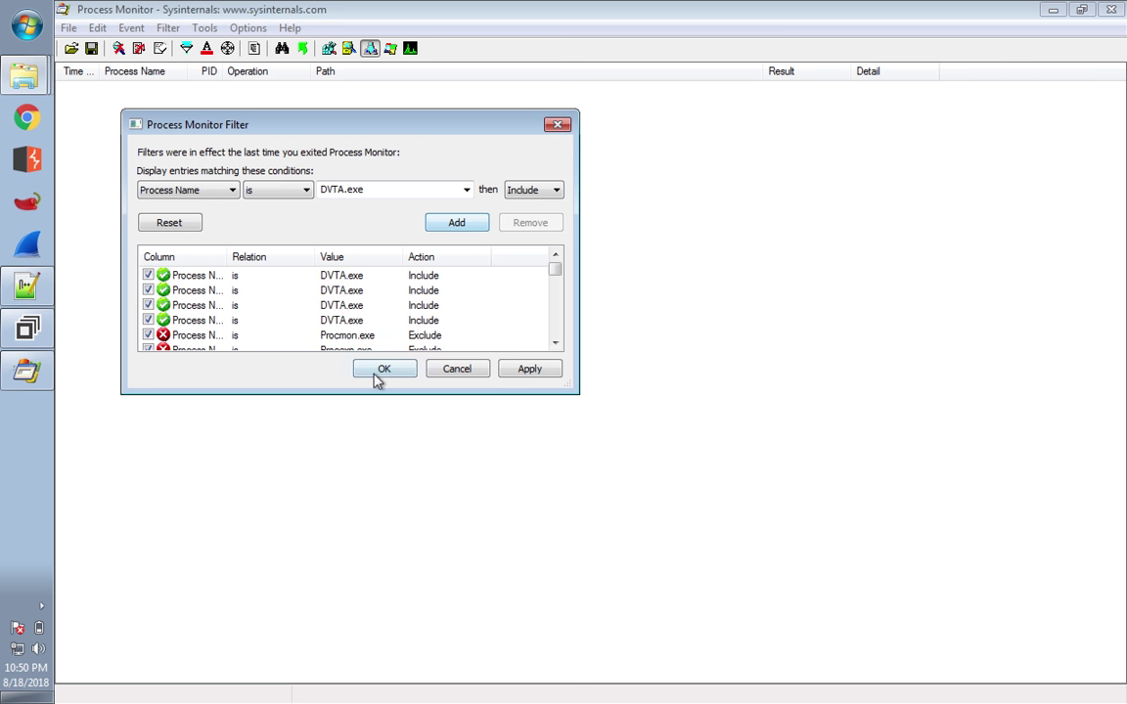
click(381, 372)
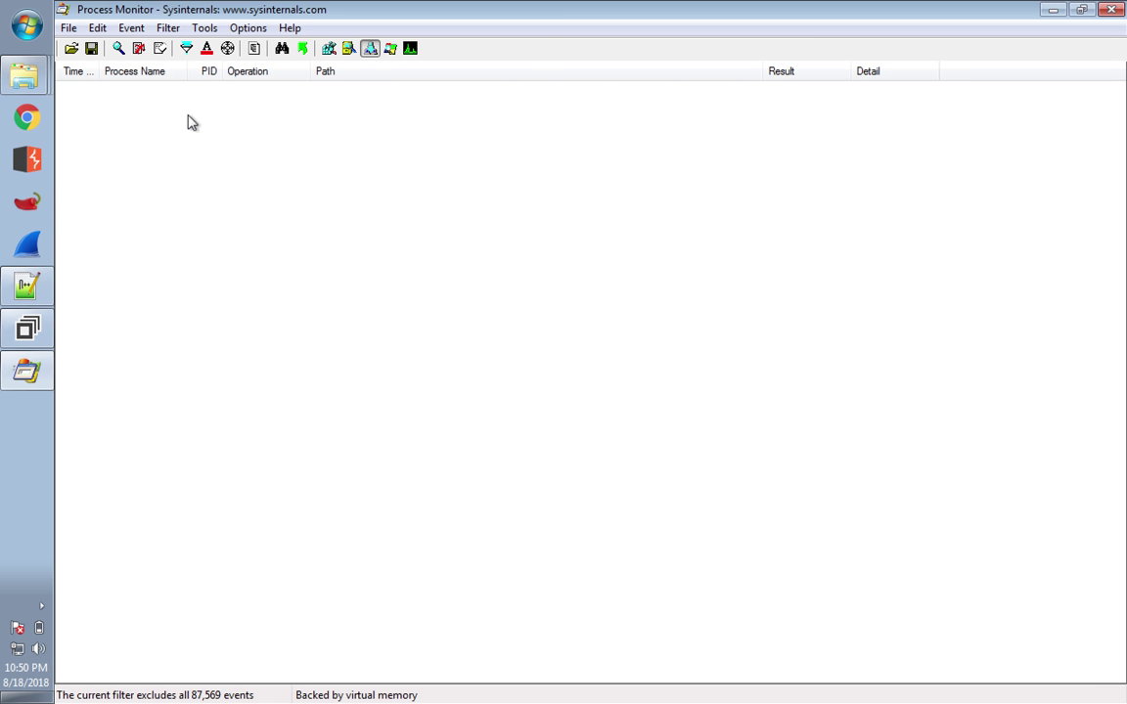
- Close Process Monitor and relaunch Procmon.exe, allowing it to run again
click(1112, 11)
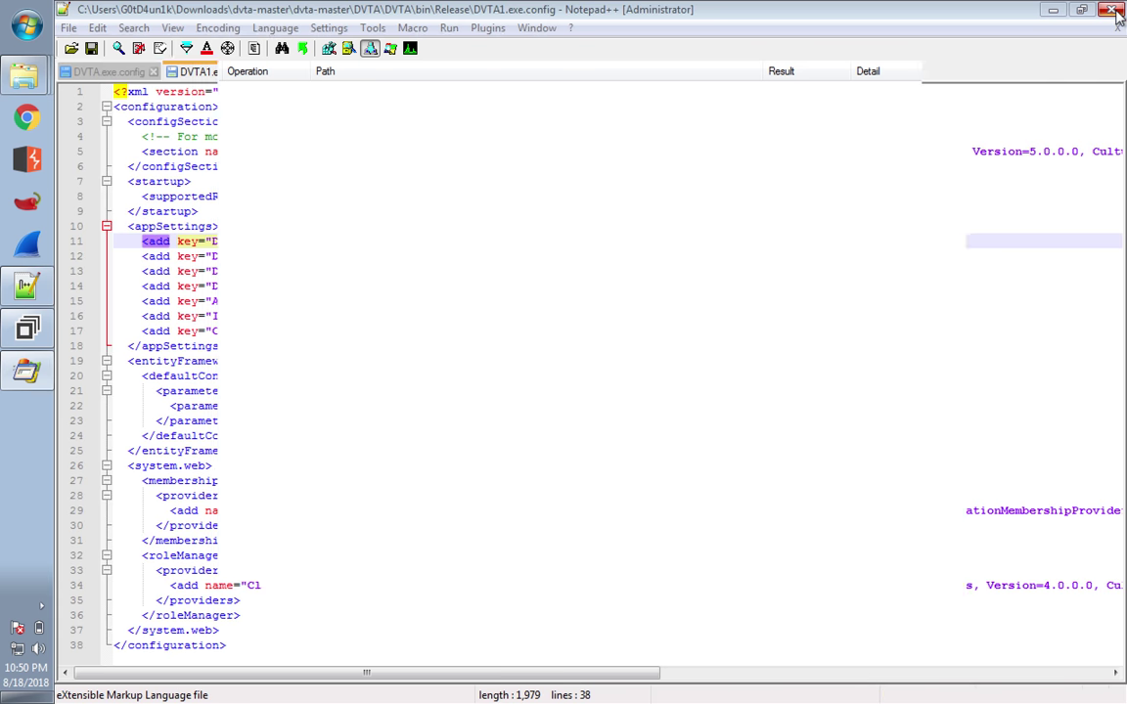
click(499, 257)
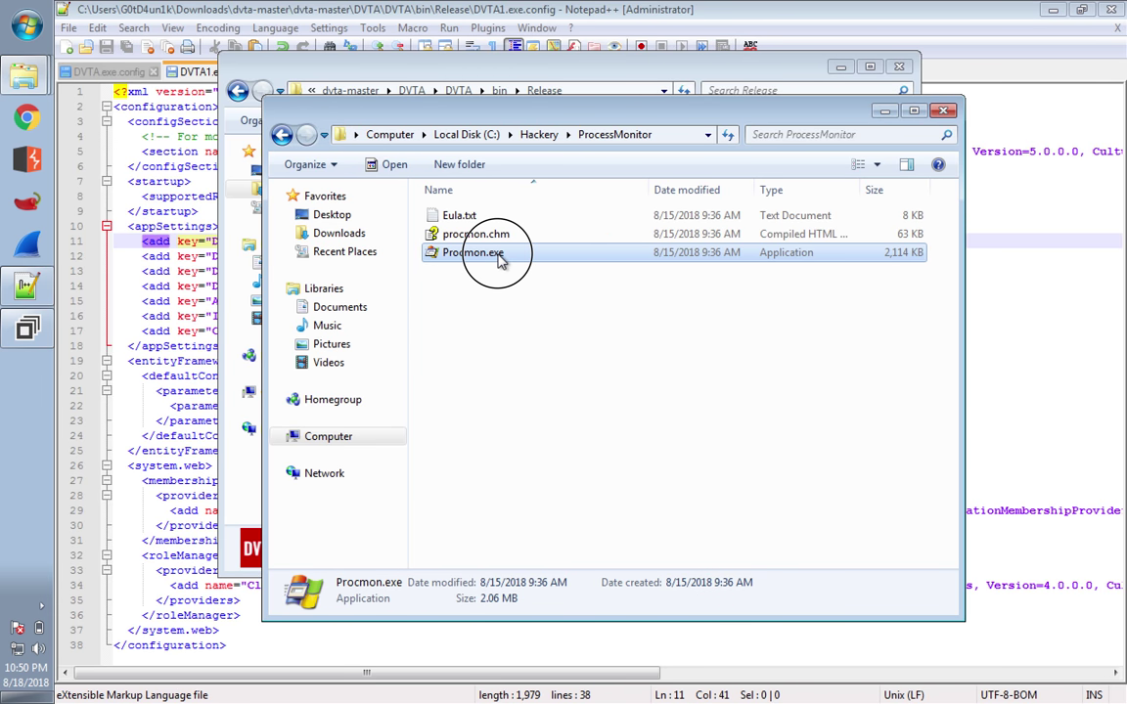
double_click(499, 256)
click(641, 378)
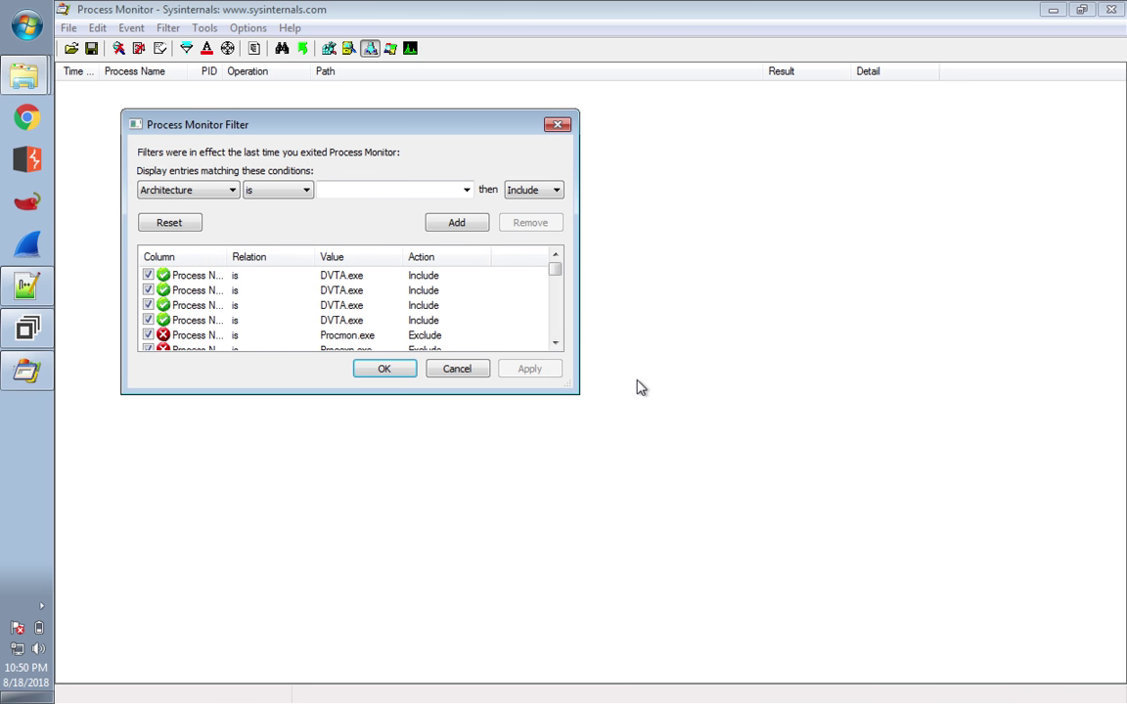
- Add and apply a Process Name is DVTA1.exe include filter
click(233, 191)
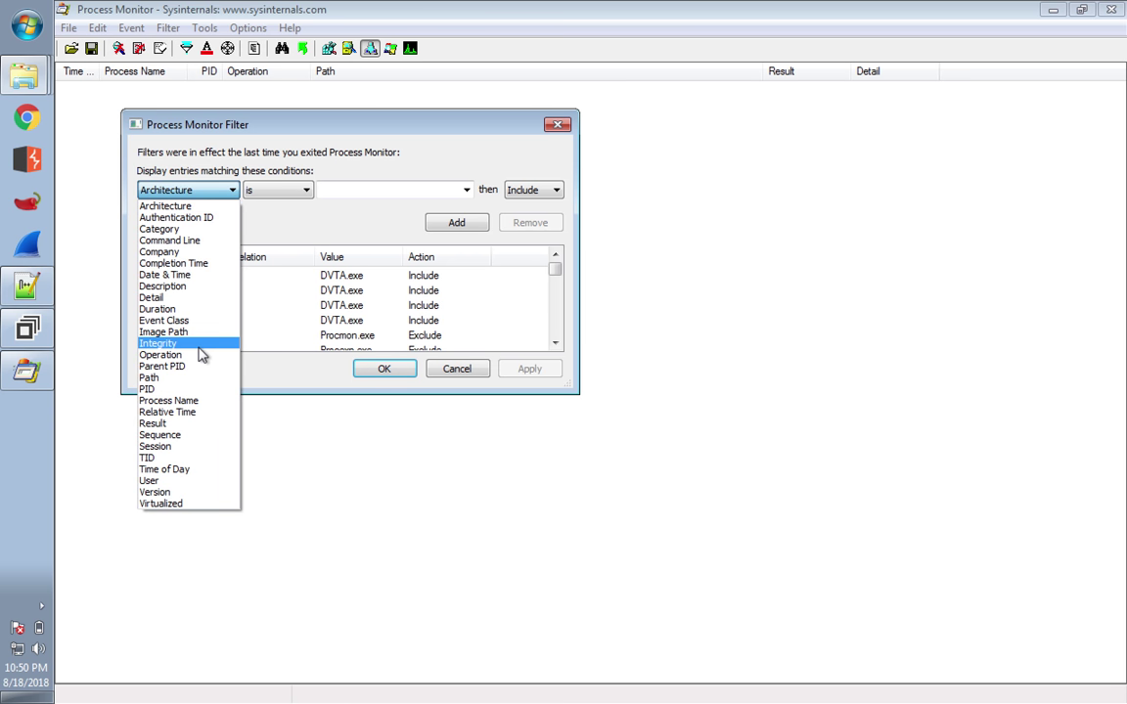
click(176, 401)
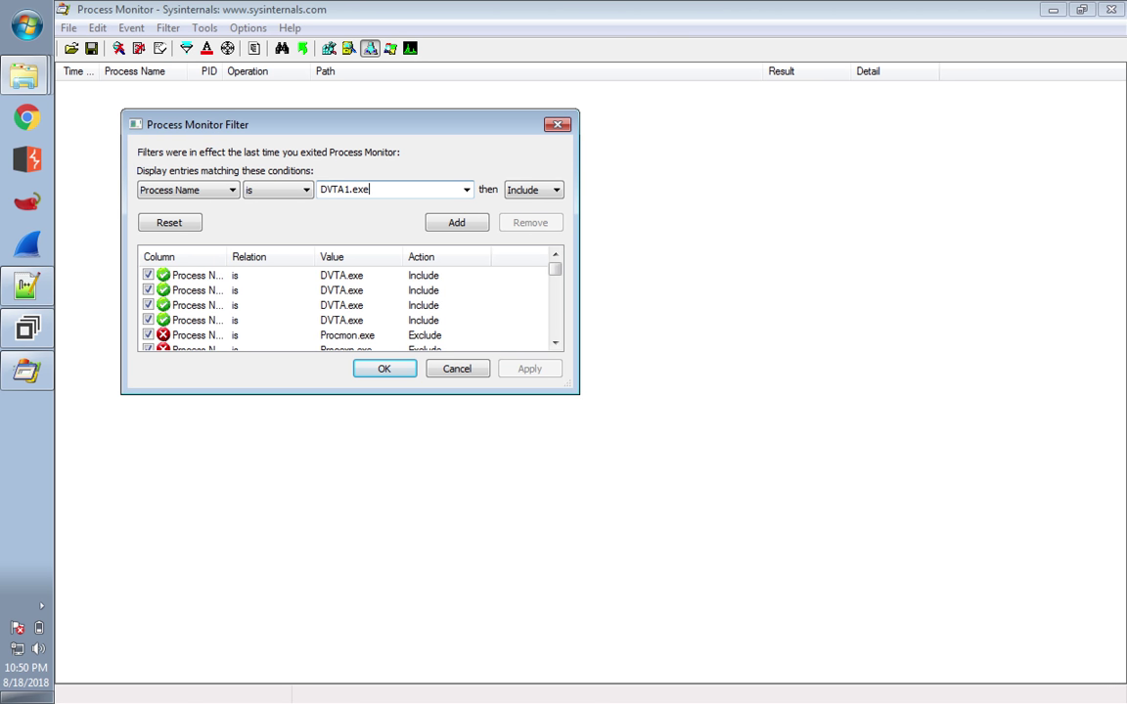
click(460, 223)
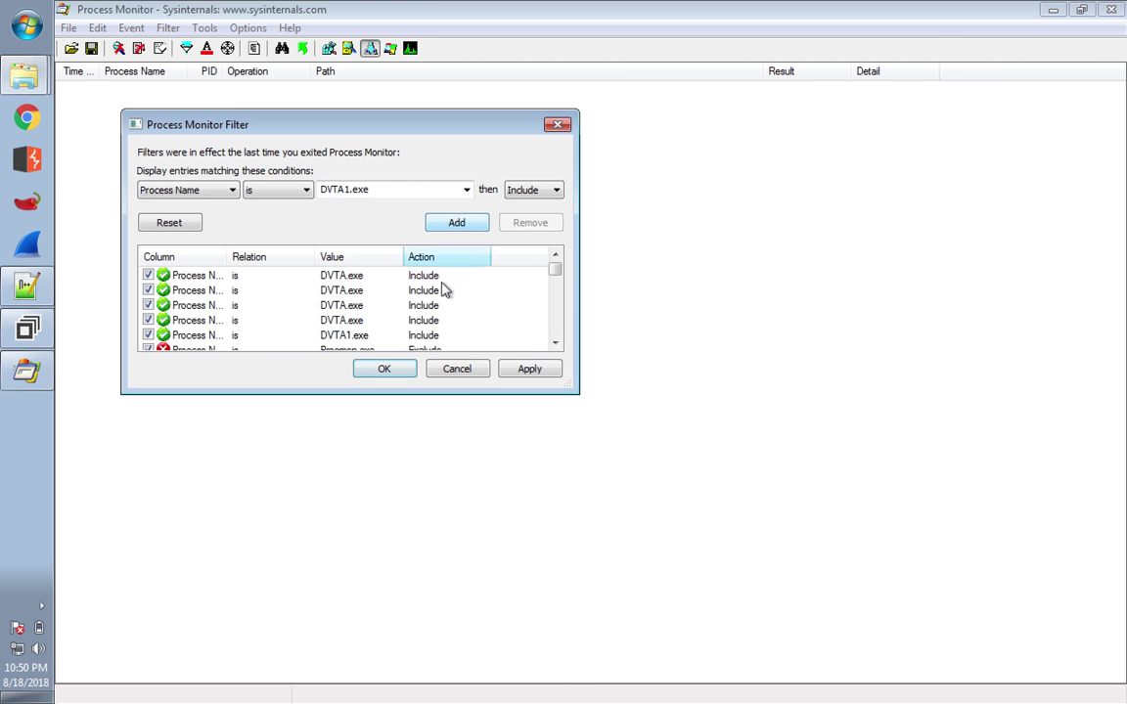
click(384, 369)
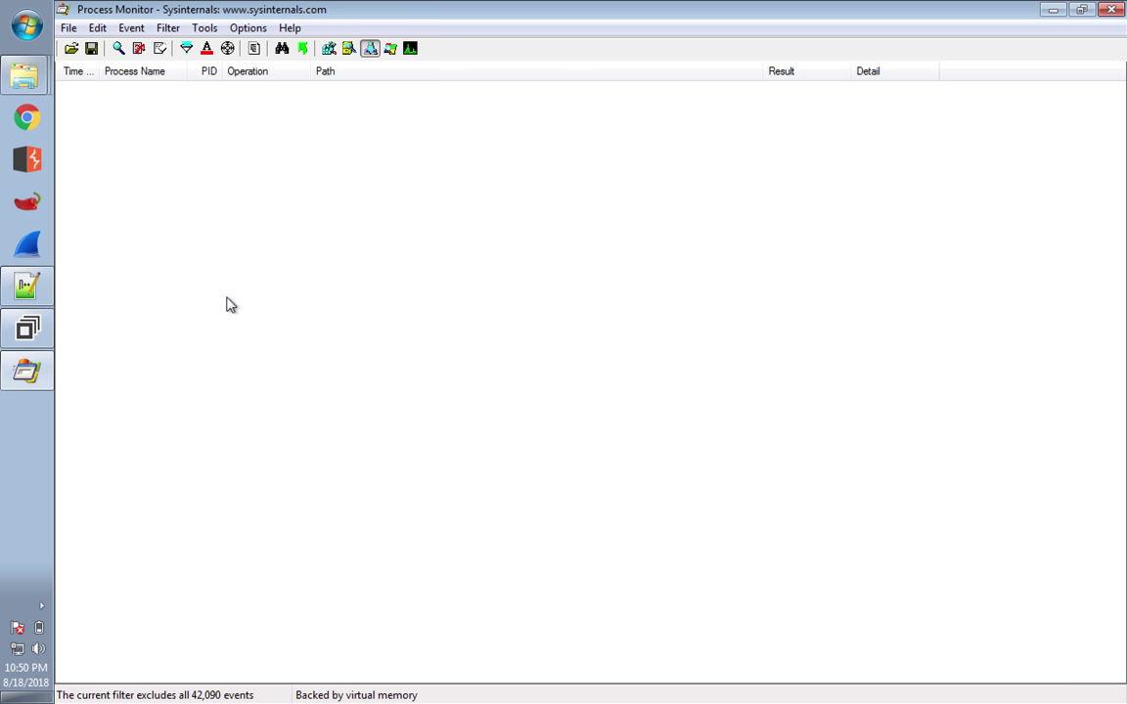
click(39, 76)
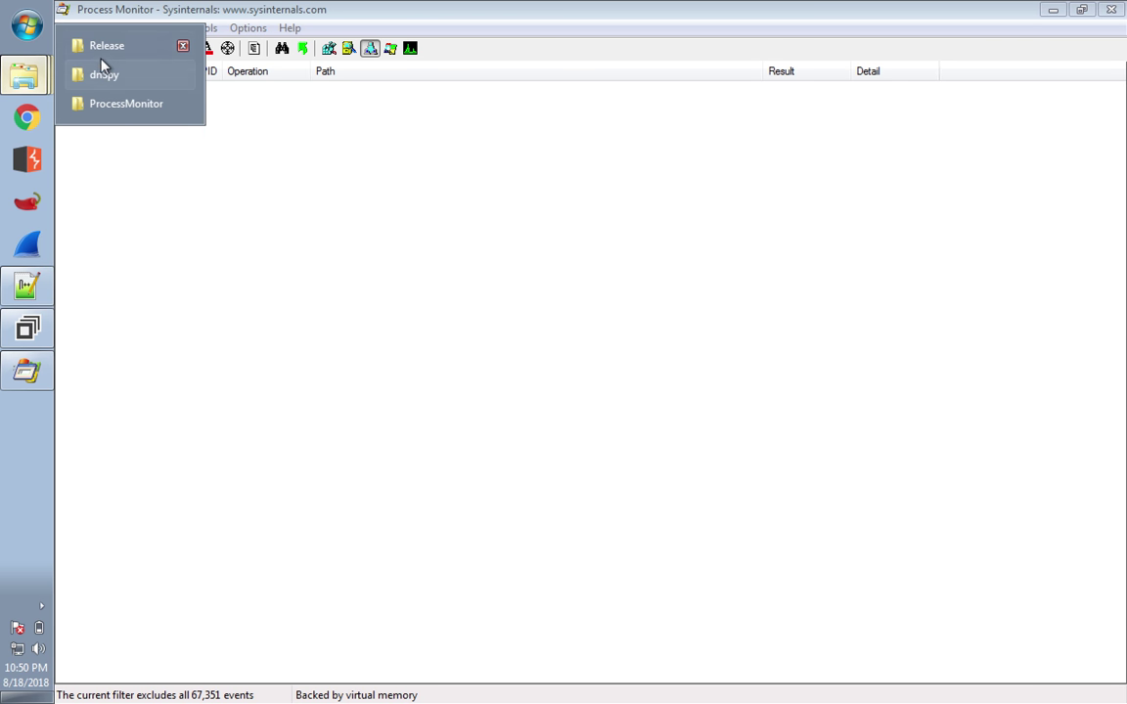
- Launch DVTA1.exe from the Release folder to open its login window
click(93, 49)
click(465, 324)
double_click(466, 324)
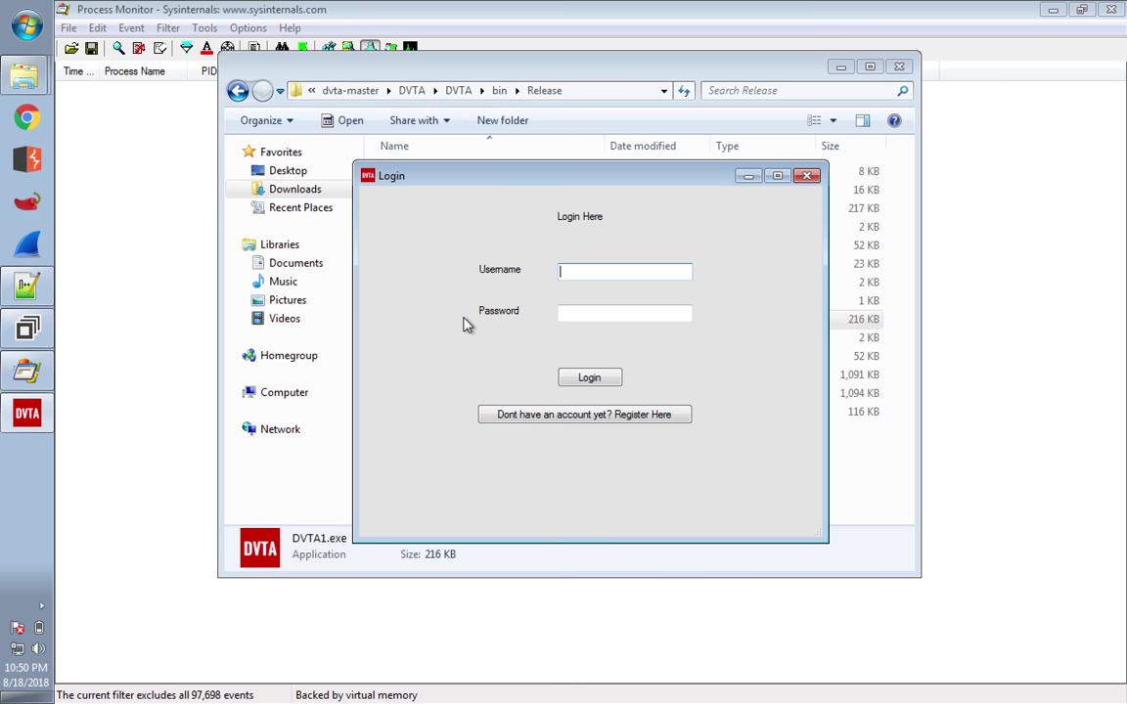
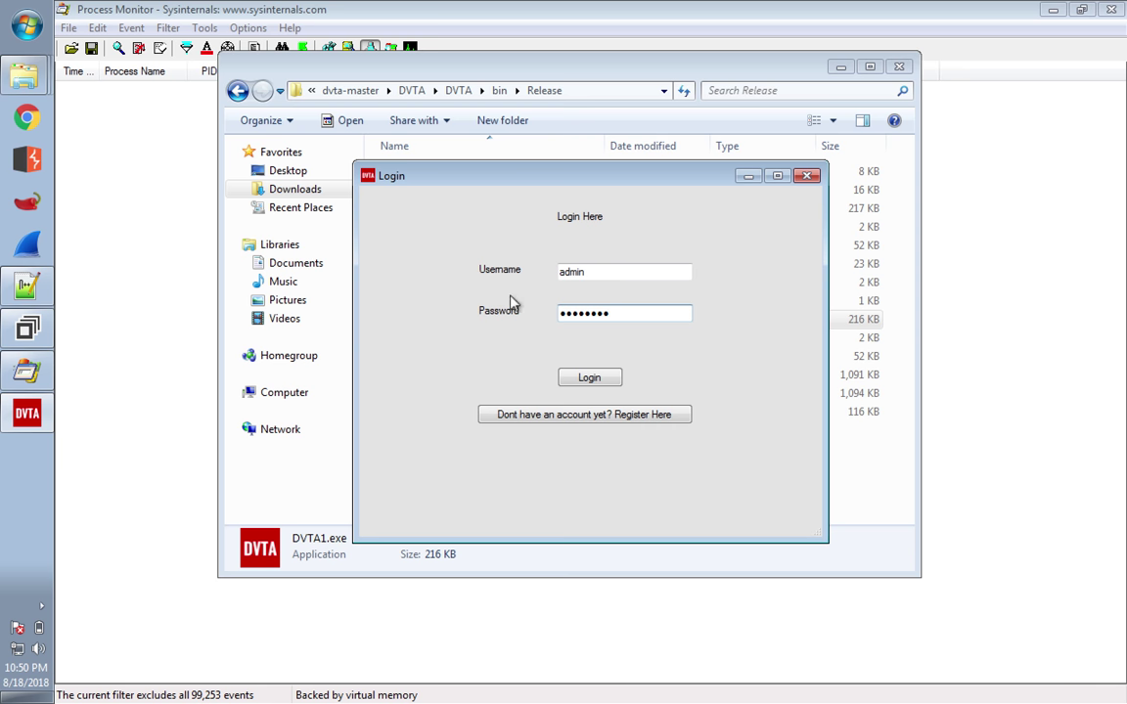
- Log into DVTA as admin and run 'Backup Data to FTP Server' while Process Monitor captures DVTA1.exe events
drag(666, 188, 888, 190)
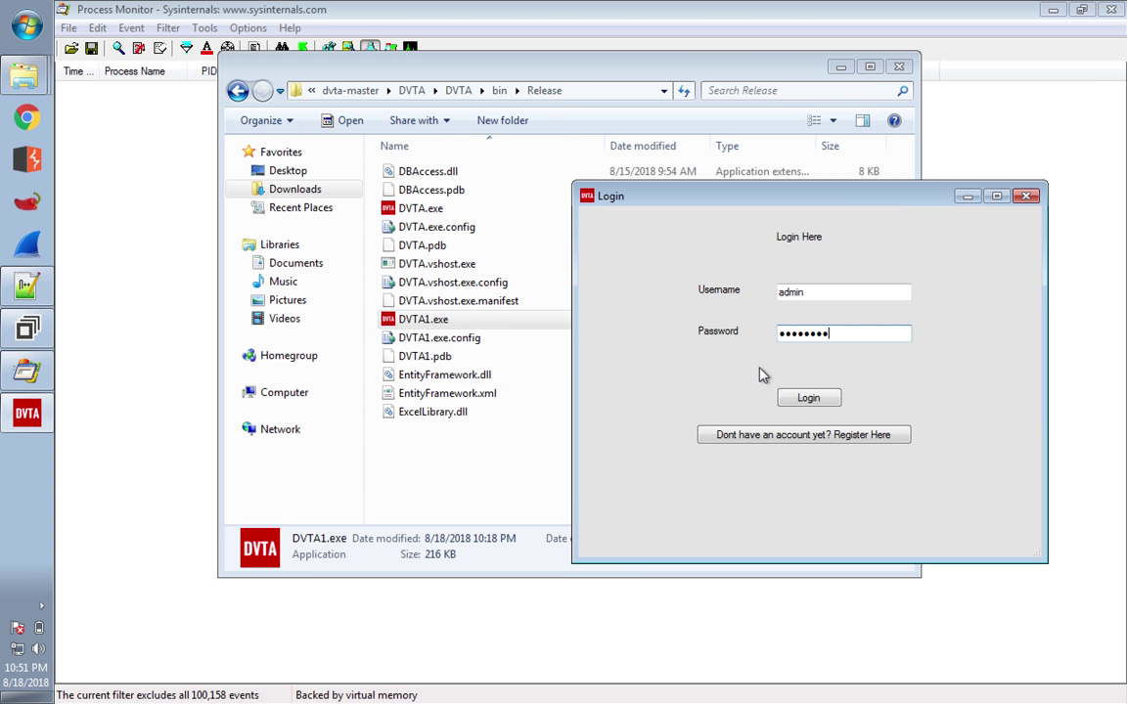
click(798, 396)
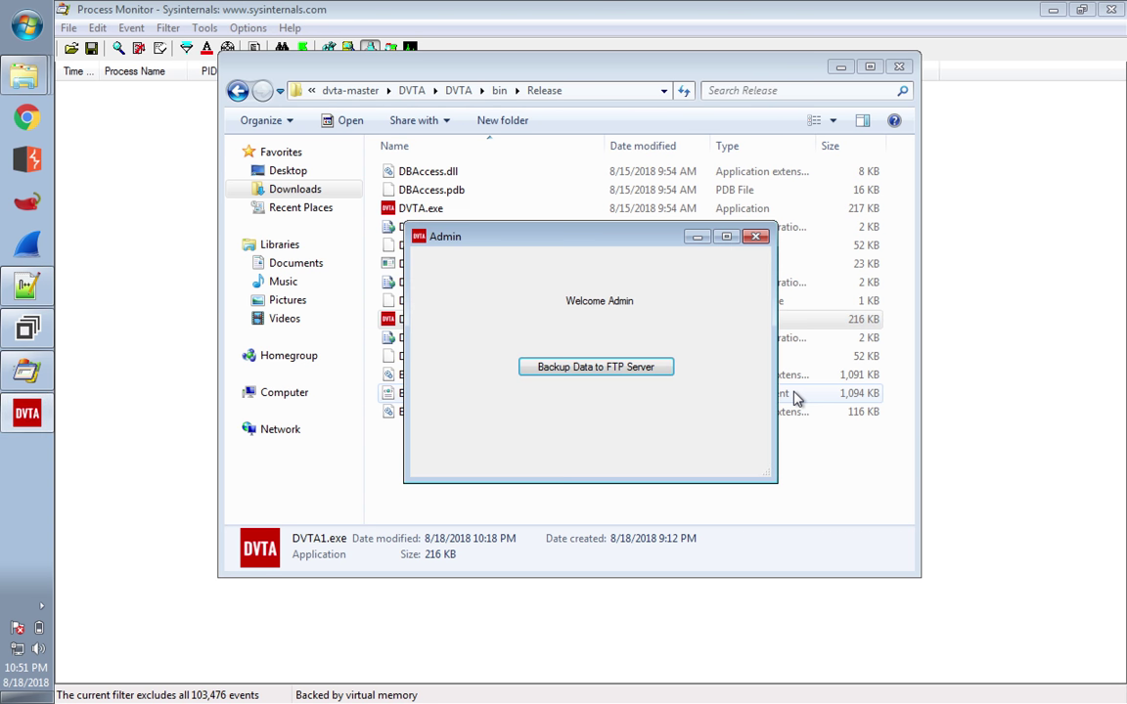
click(642, 377)
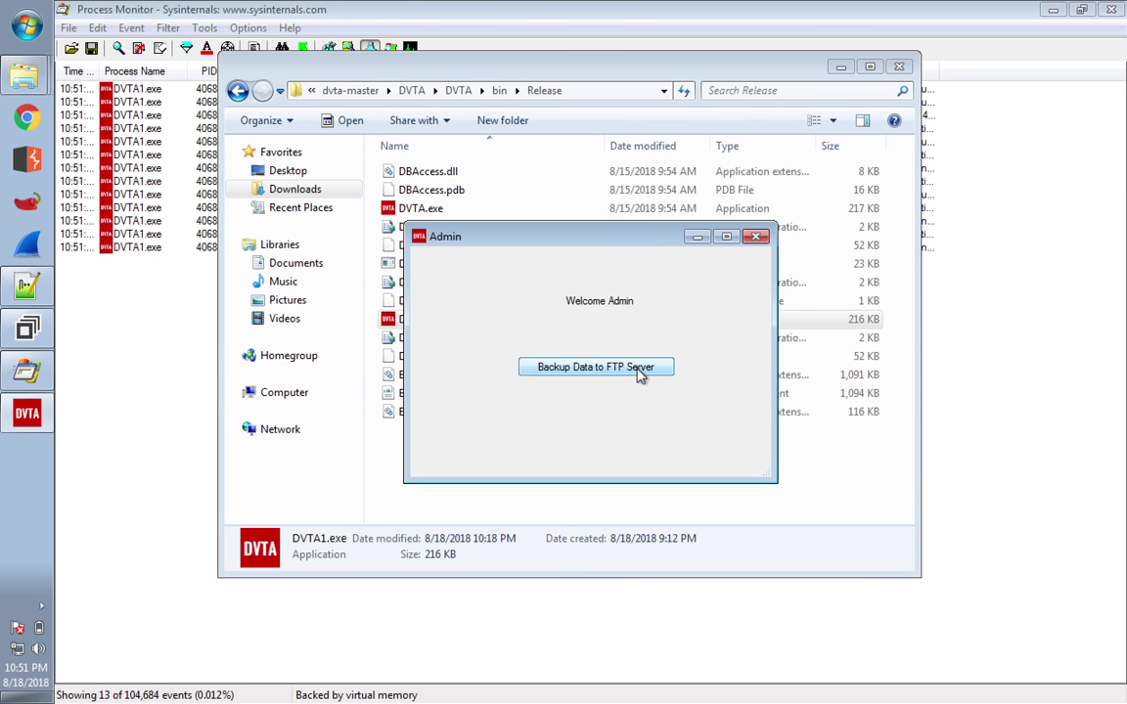
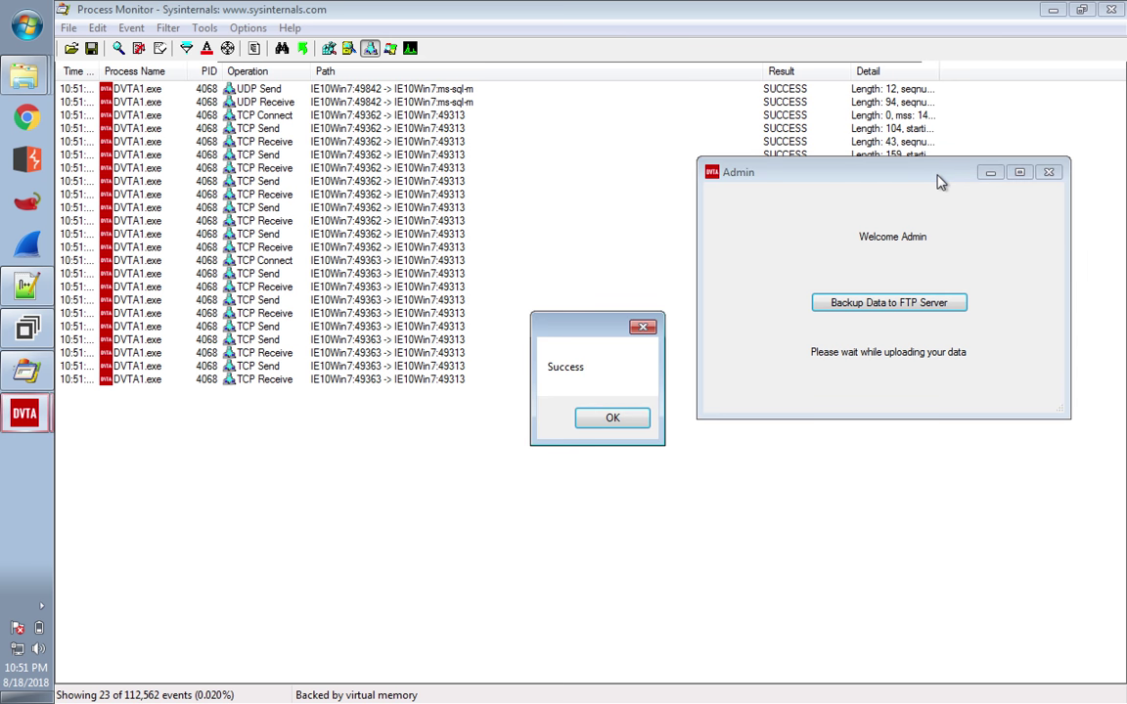
- Dismiss the Success message, minimize the Admin window, and scroll the event list to the bottom
click(610, 422)
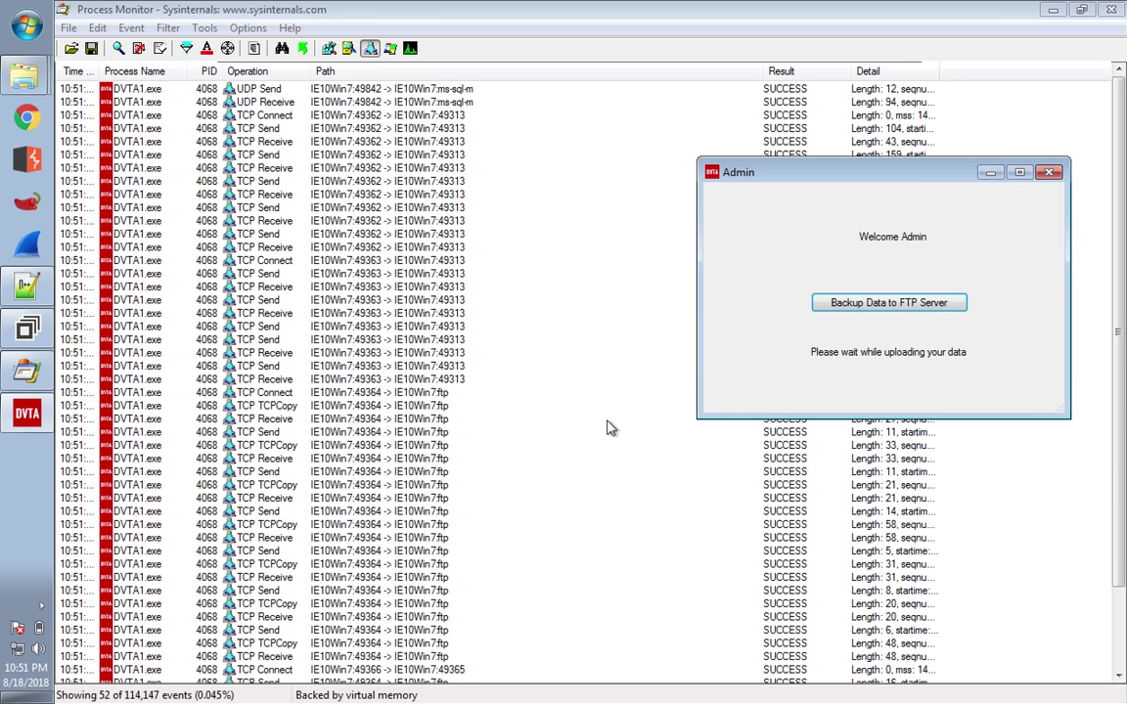
click(989, 172)
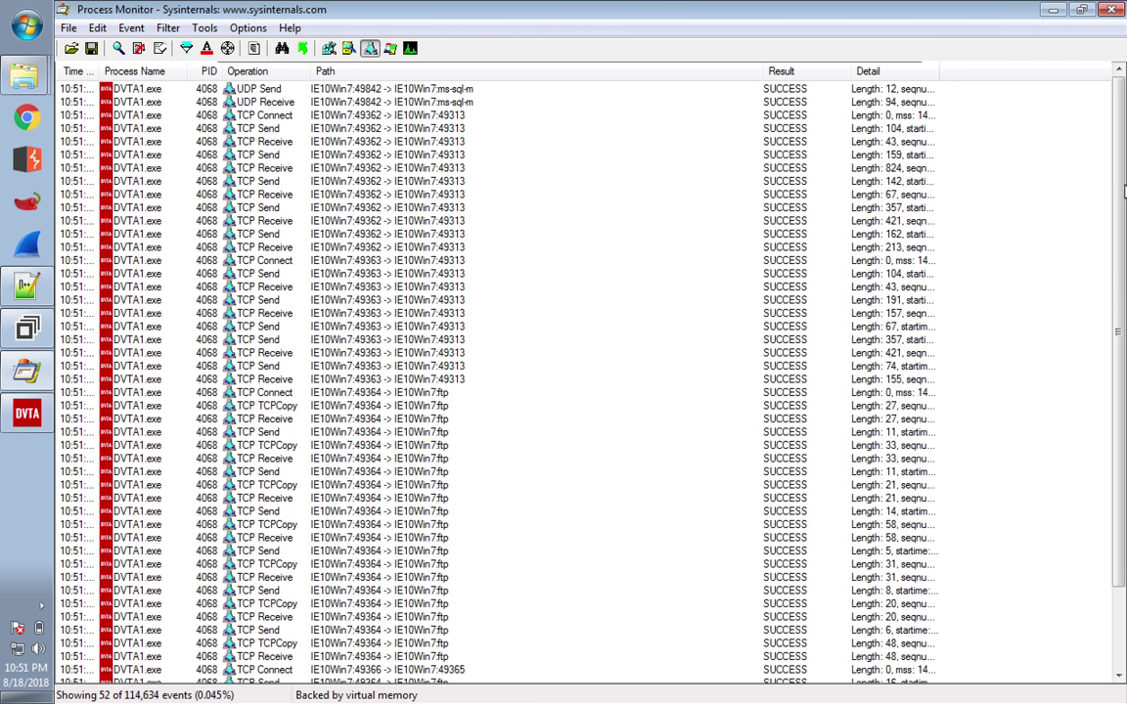
click(1120, 235)
drag(1120, 235, 1122, 334)
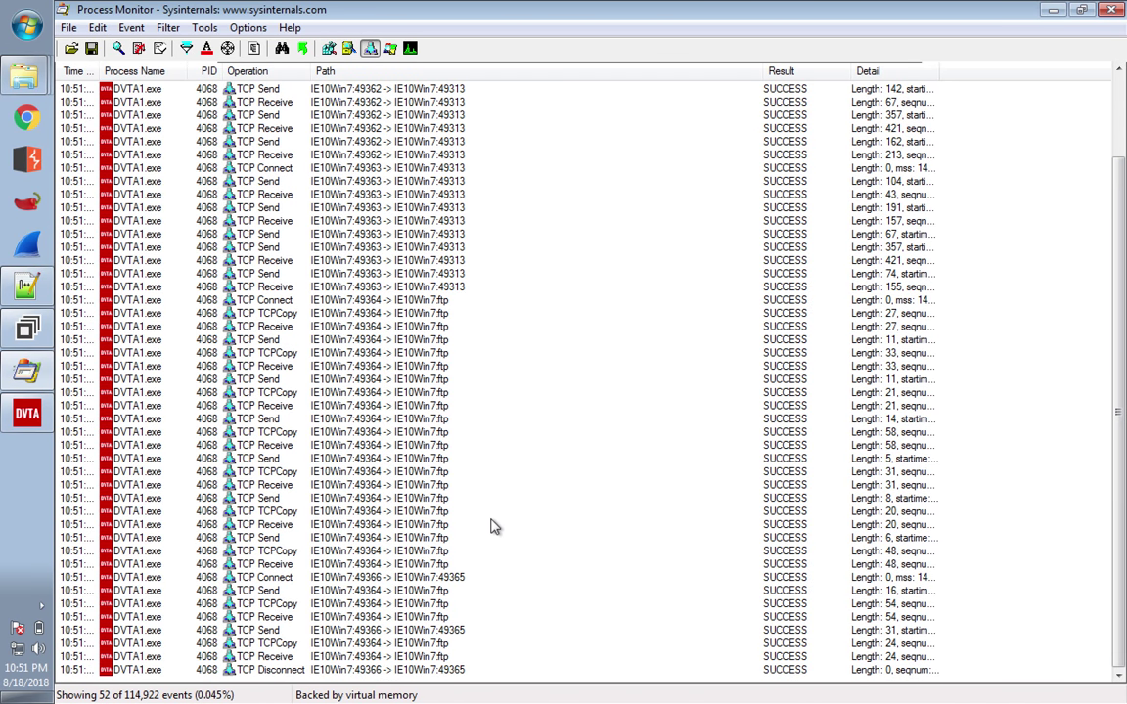
- Inspect DVTA1.exe's FTP TCP events, widen the Detail column, and open the TCP Send event's properties
click(446, 620)
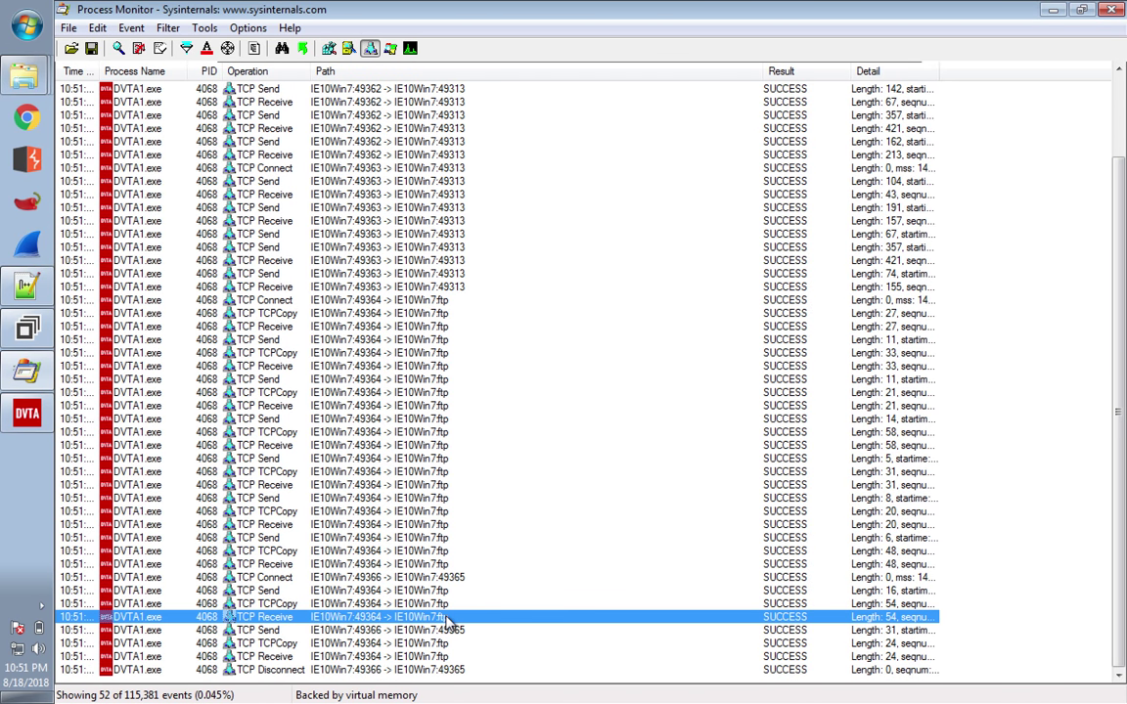
click(442, 673)
click(433, 577)
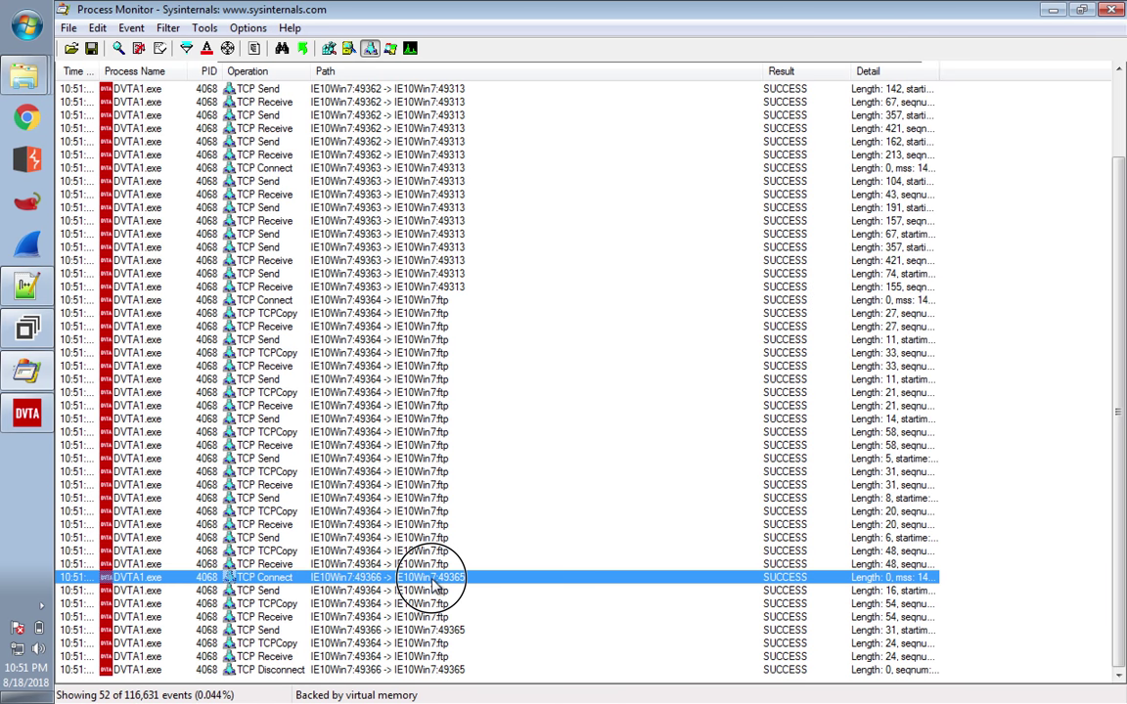
click(434, 590)
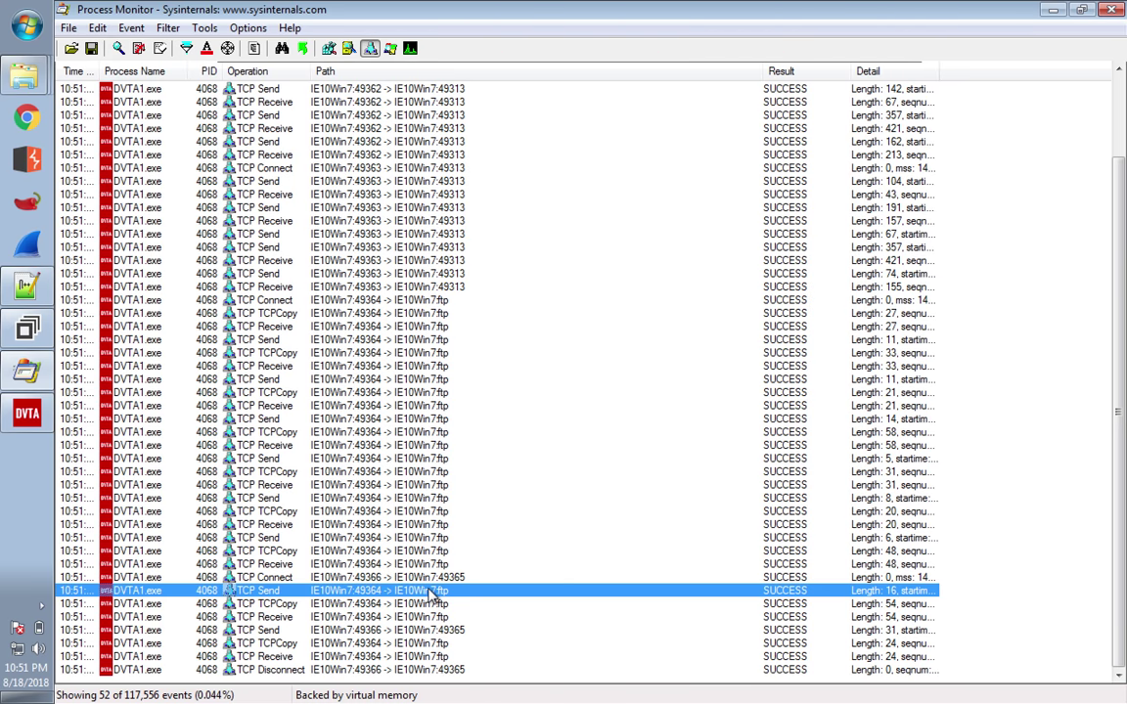
mouse_move(968, 70)
drag(940, 72, 1095, 80)
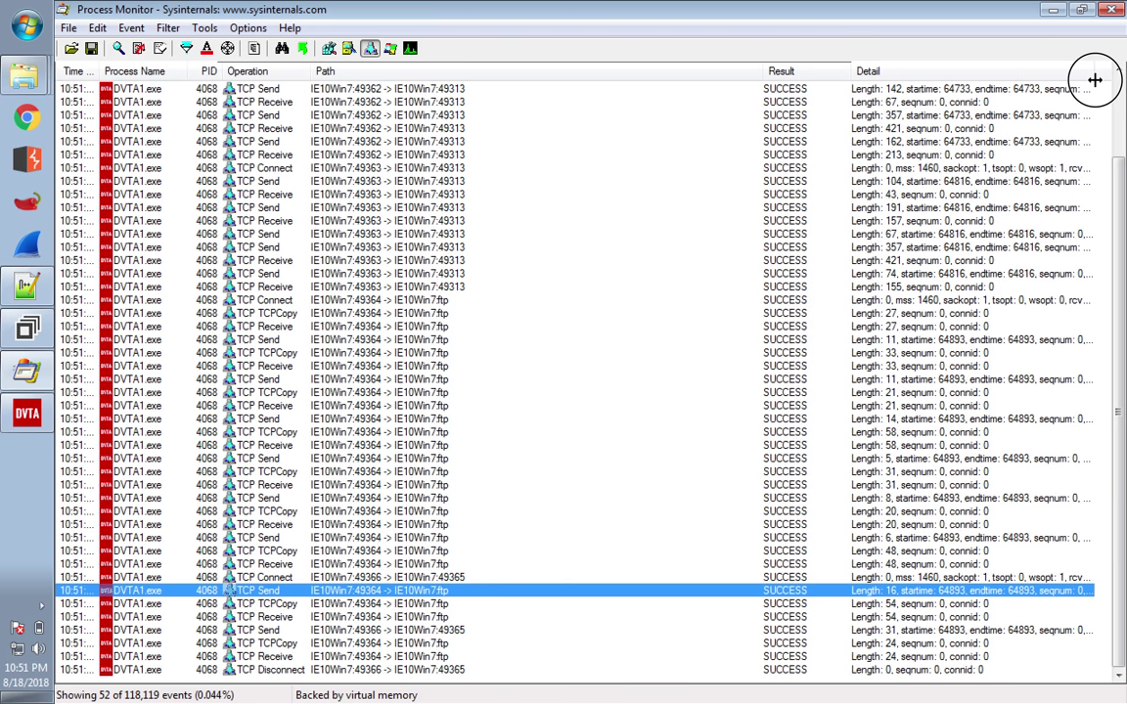
double_click(370, 593)
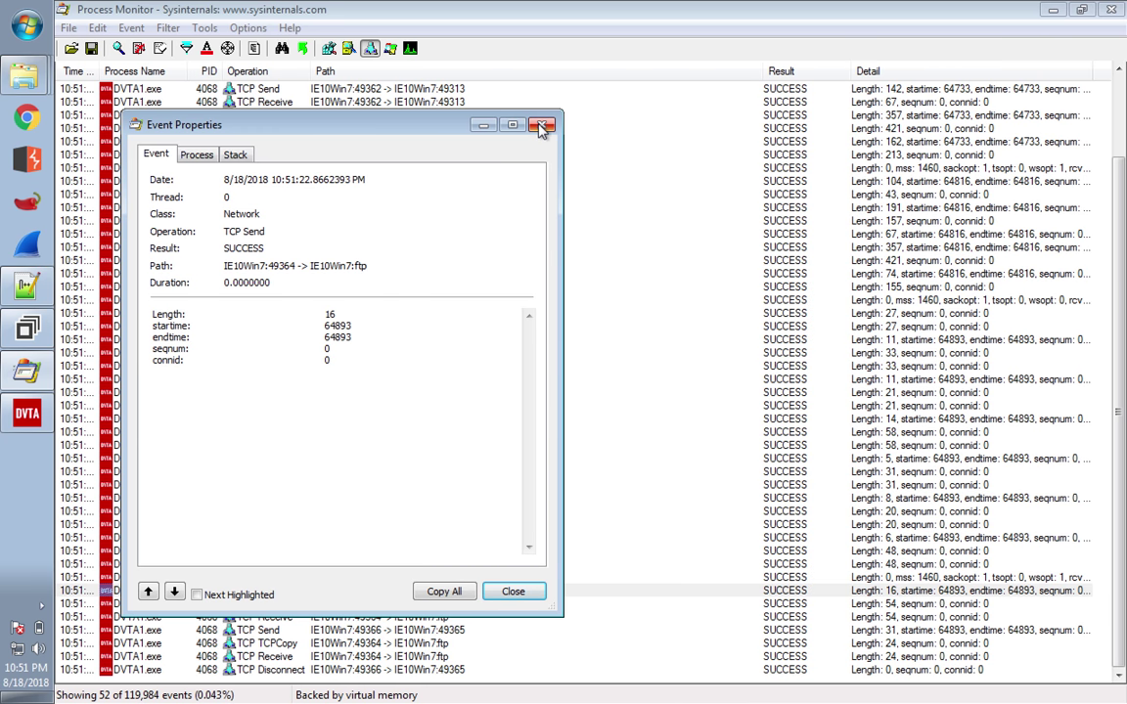
click(195, 154)
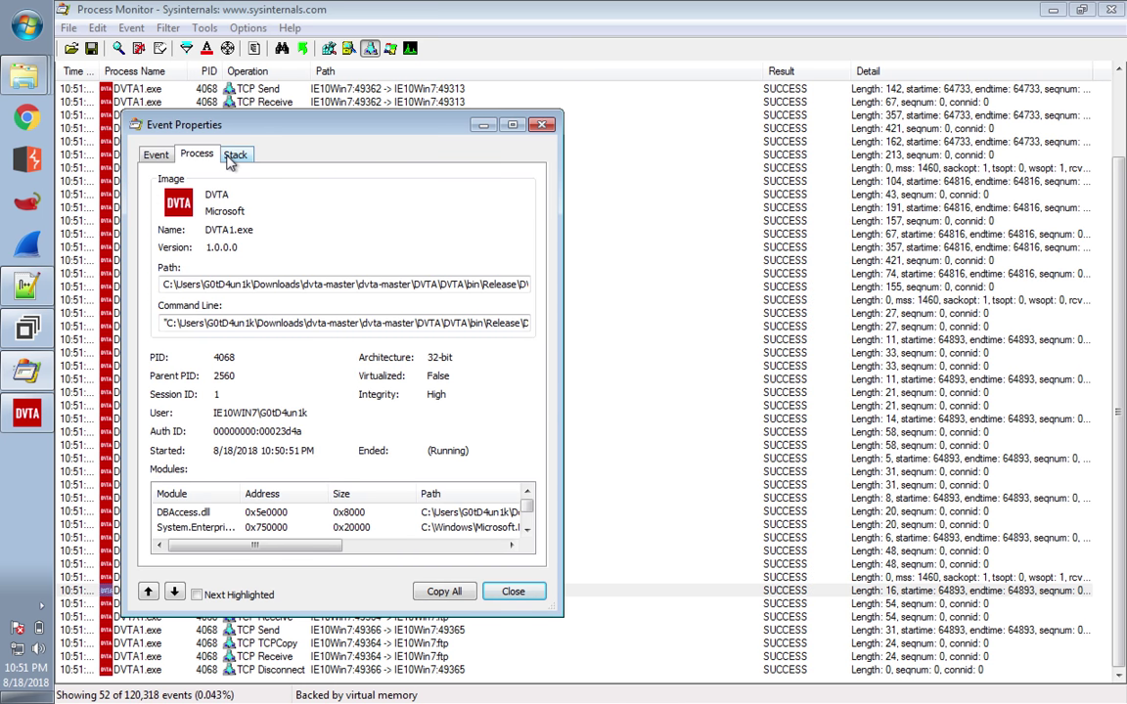
click(233, 156)
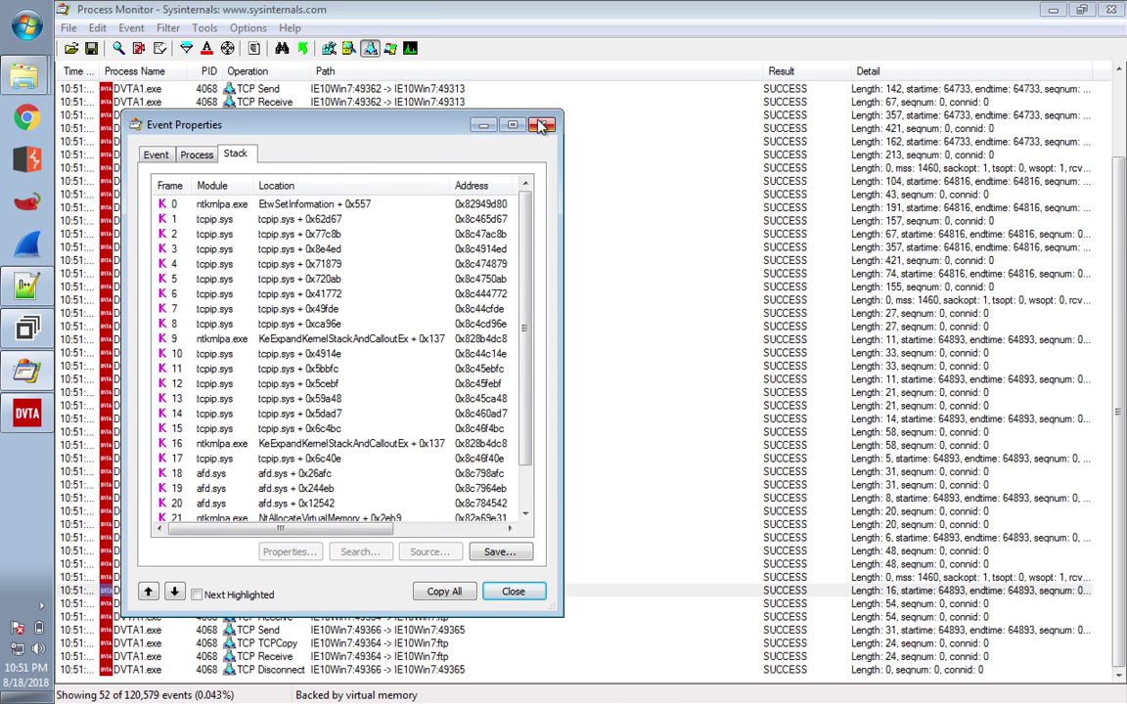
click(540, 126)
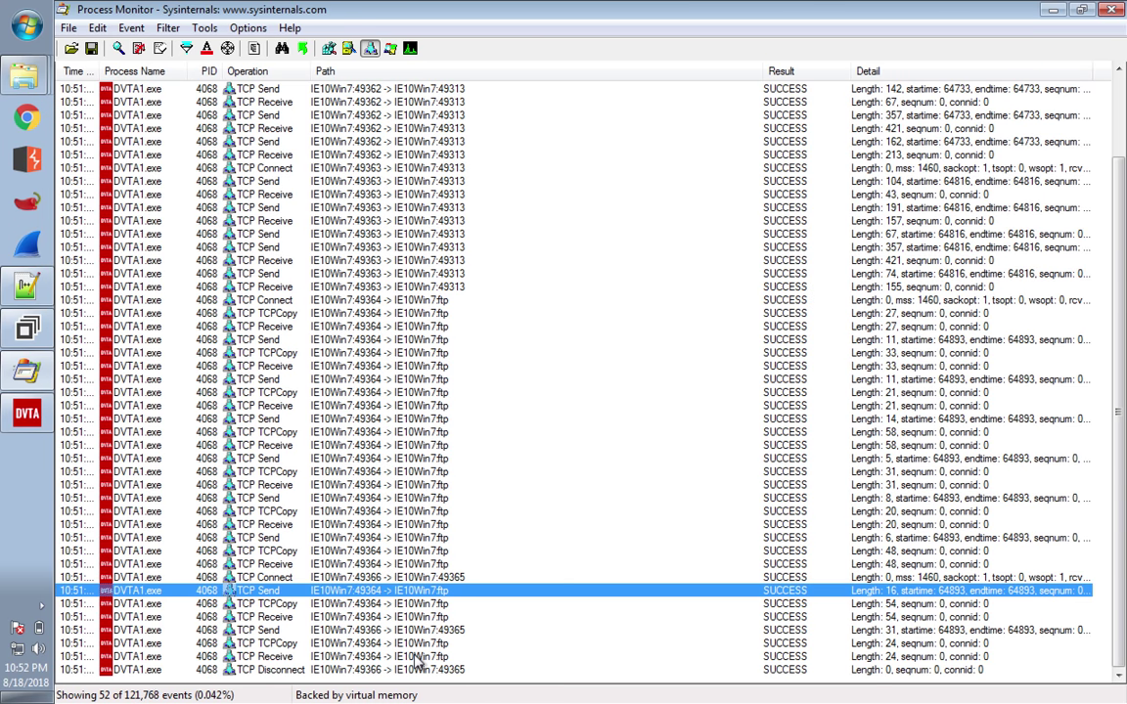
click(417, 660)
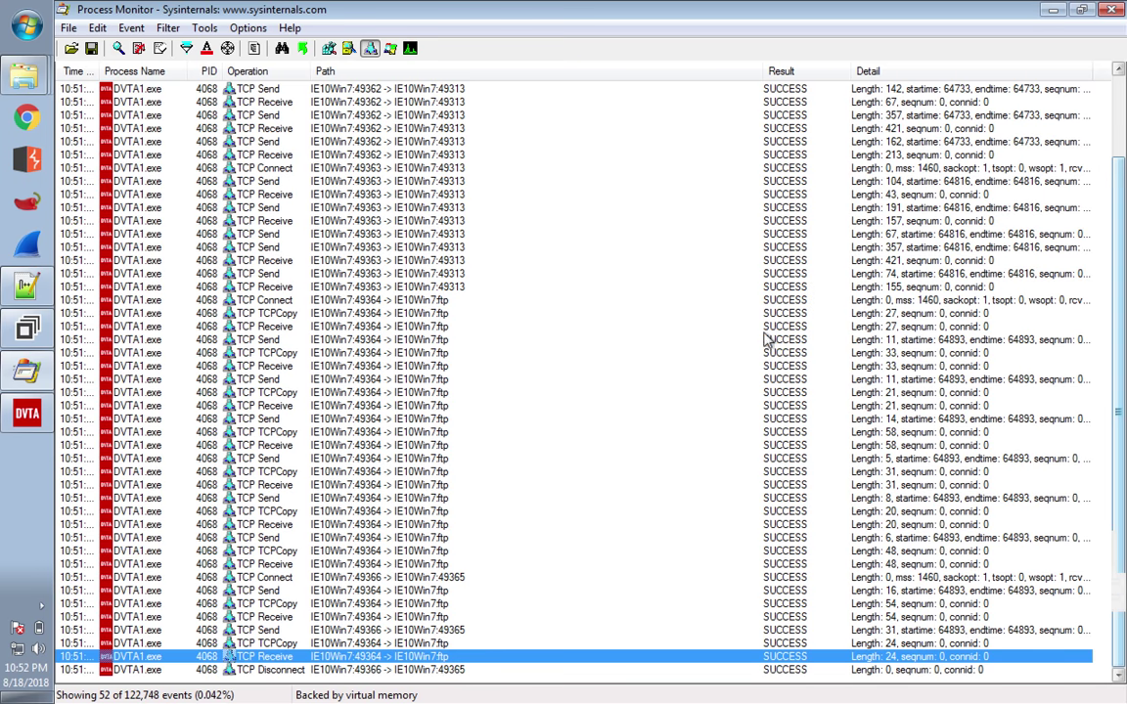
click(1114, 12)
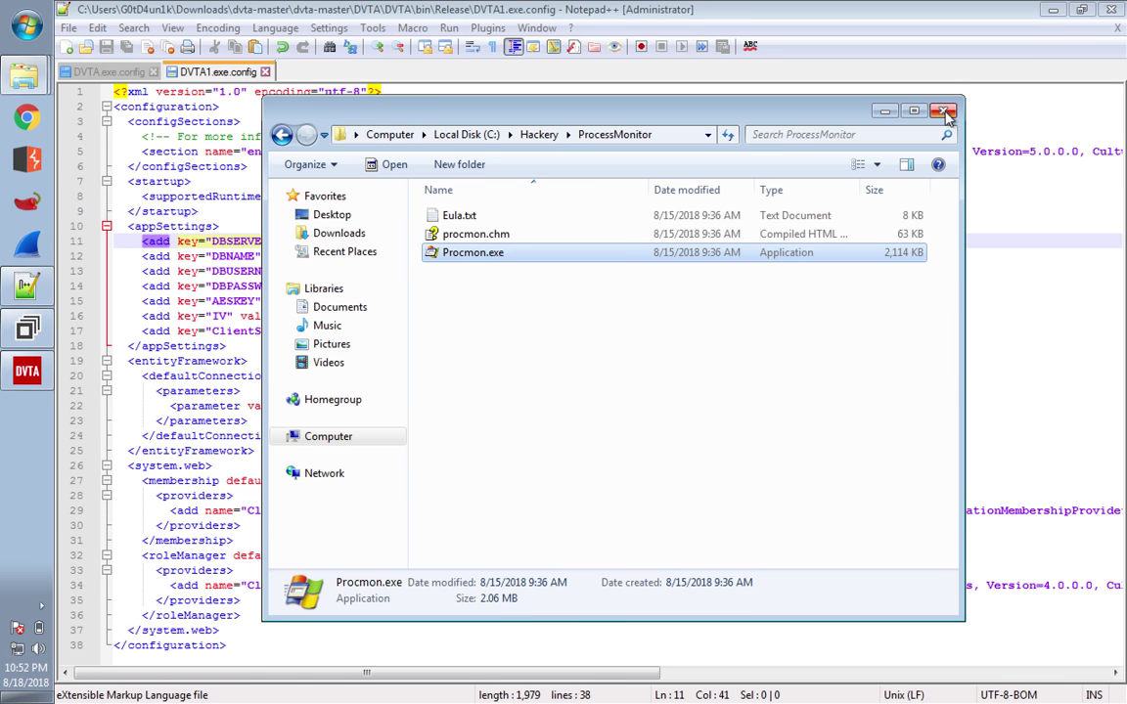
- Close the ProcessMonitor folder, both DVTA config tabs, and exit Notepad++
click(945, 112)
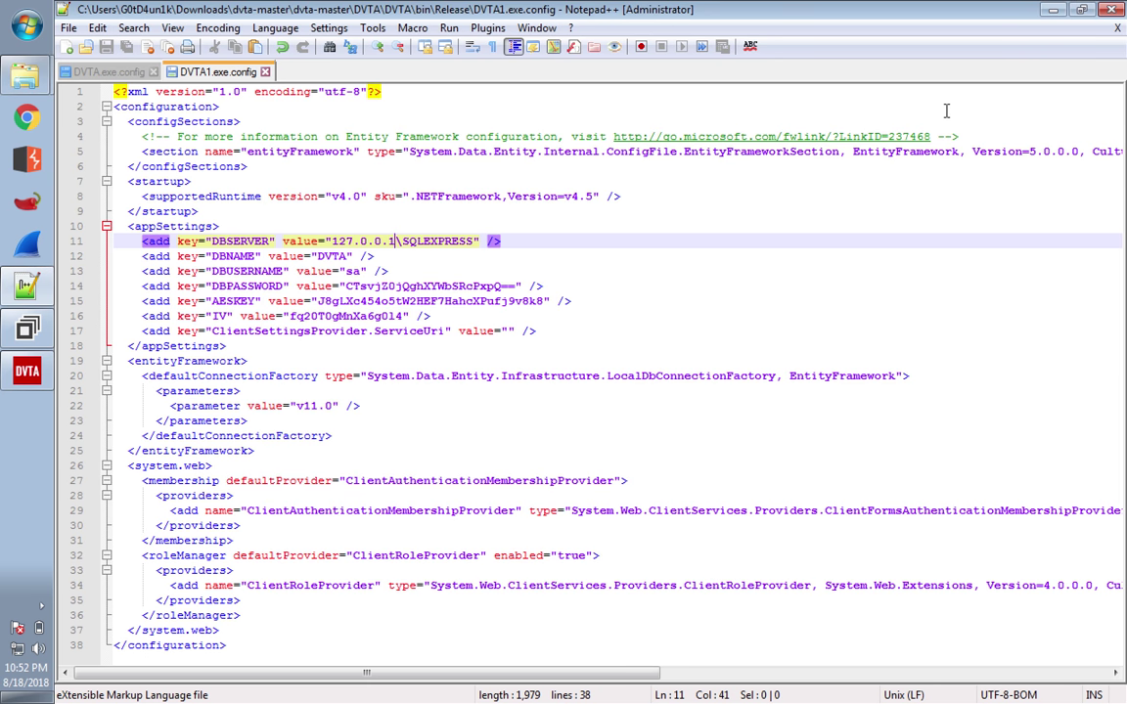
click(266, 74)
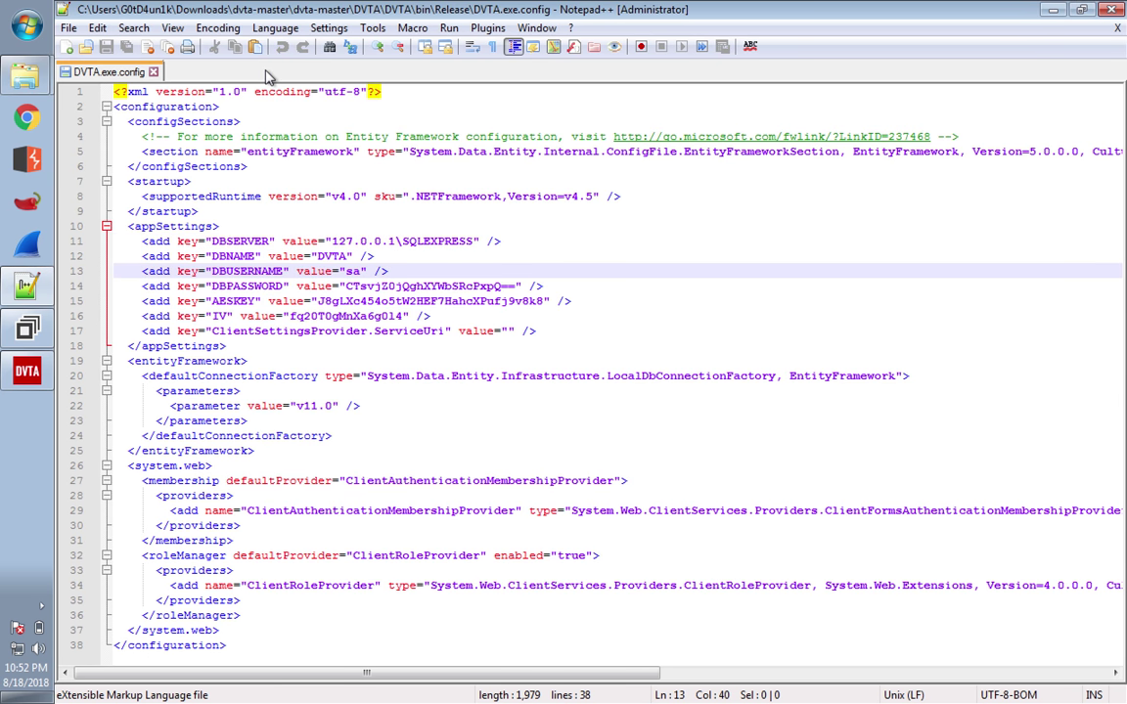
click(154, 73)
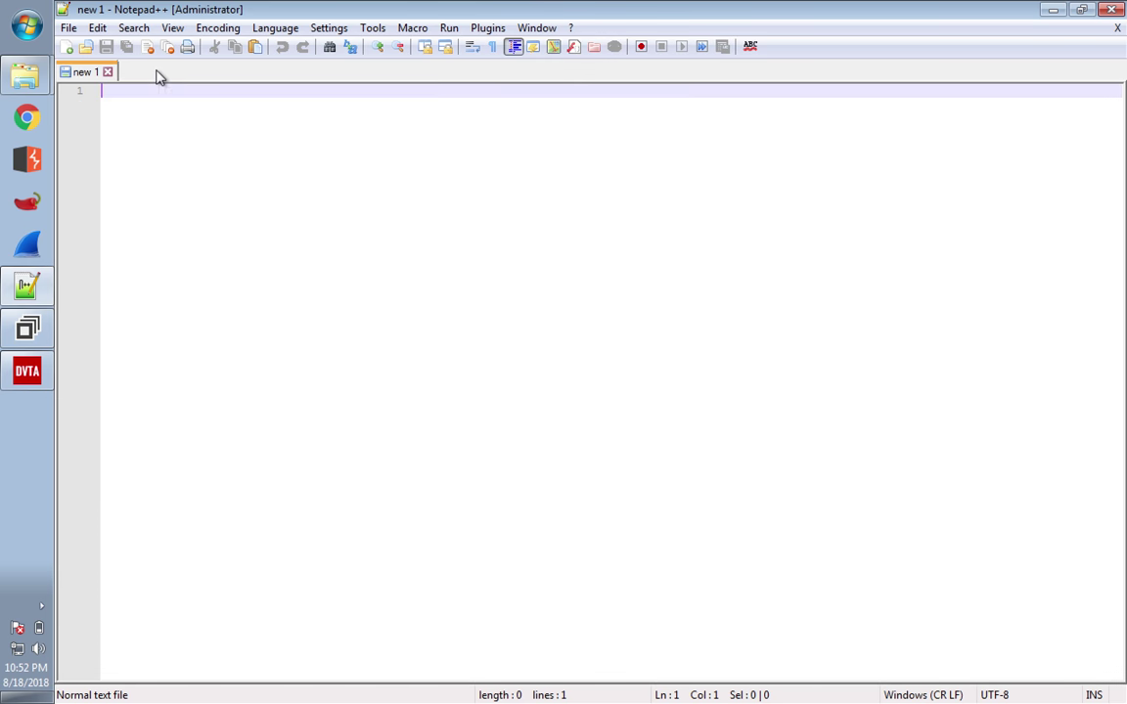
click(69, 28)
click(121, 644)
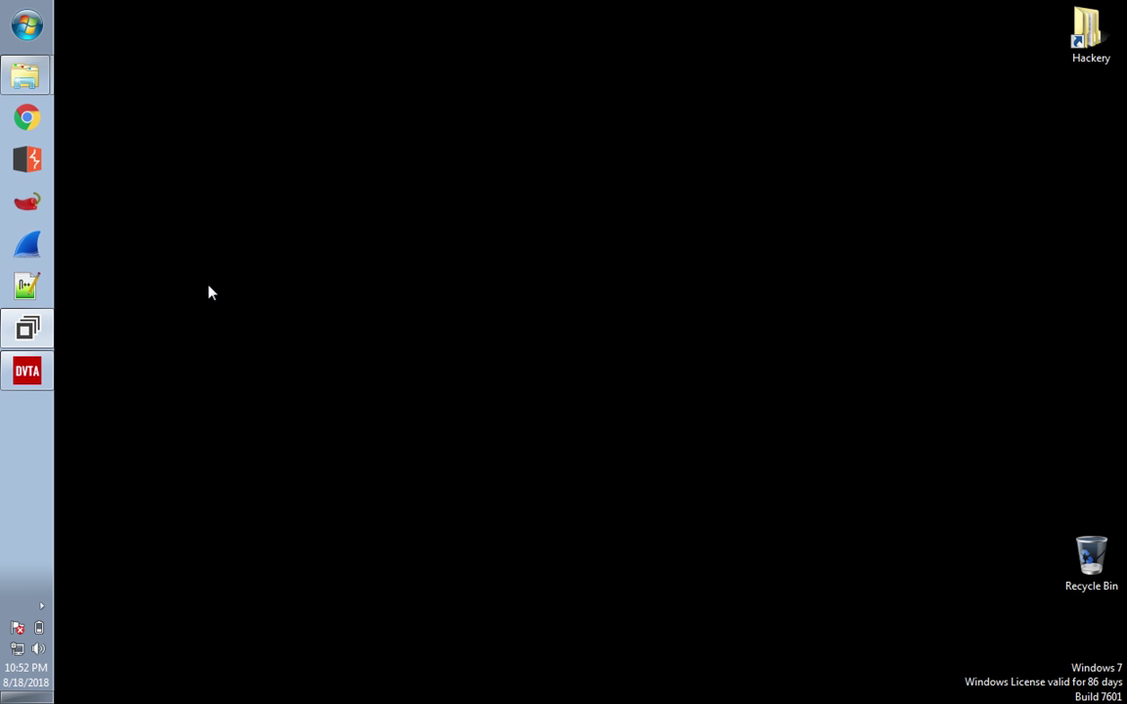
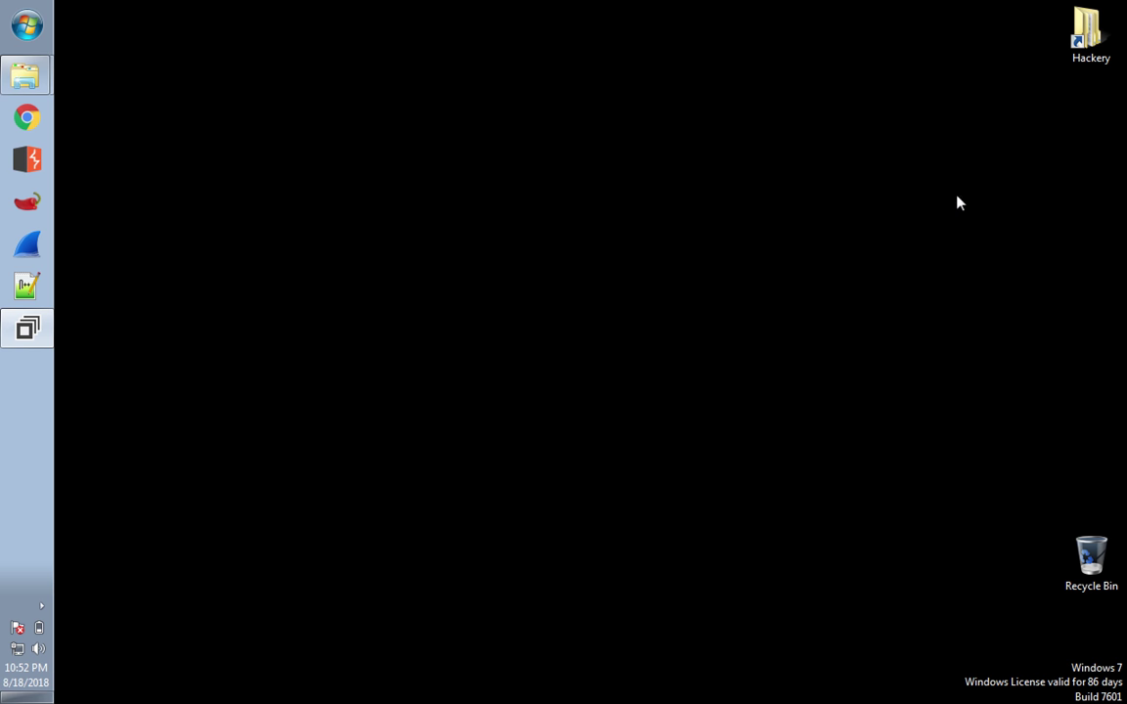
- Restore dnSpy, expand the DVTA namespace, and view the decompiled Program Main method and Register class
click(37, 326)
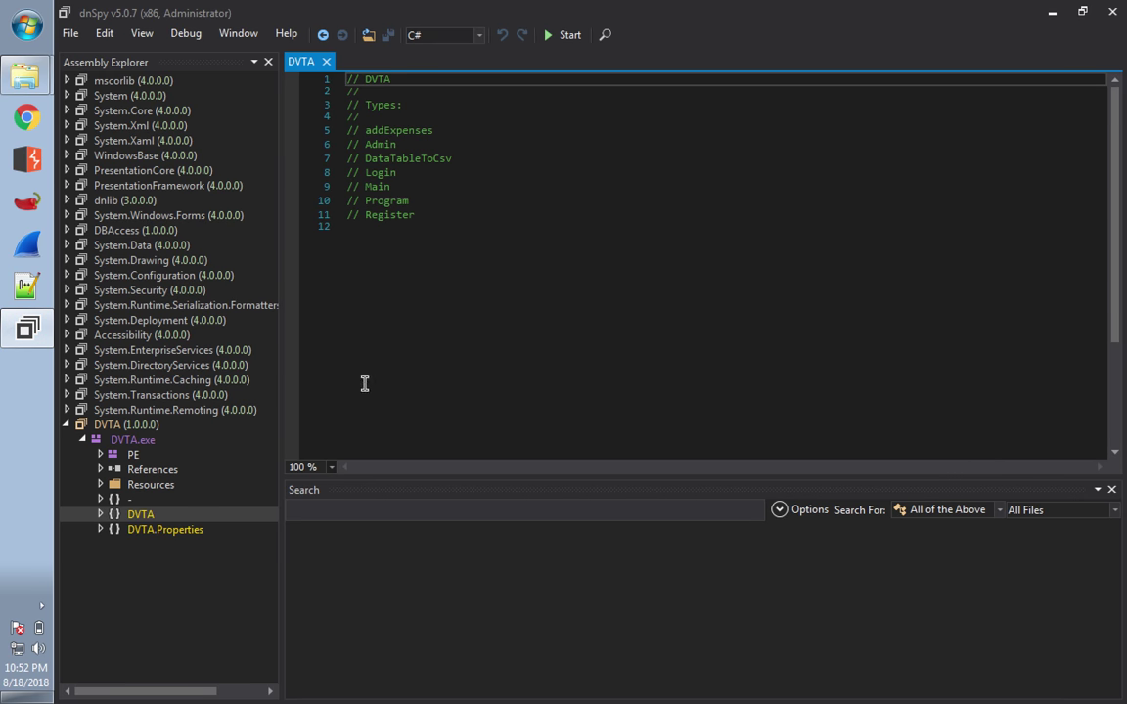
click(100, 515)
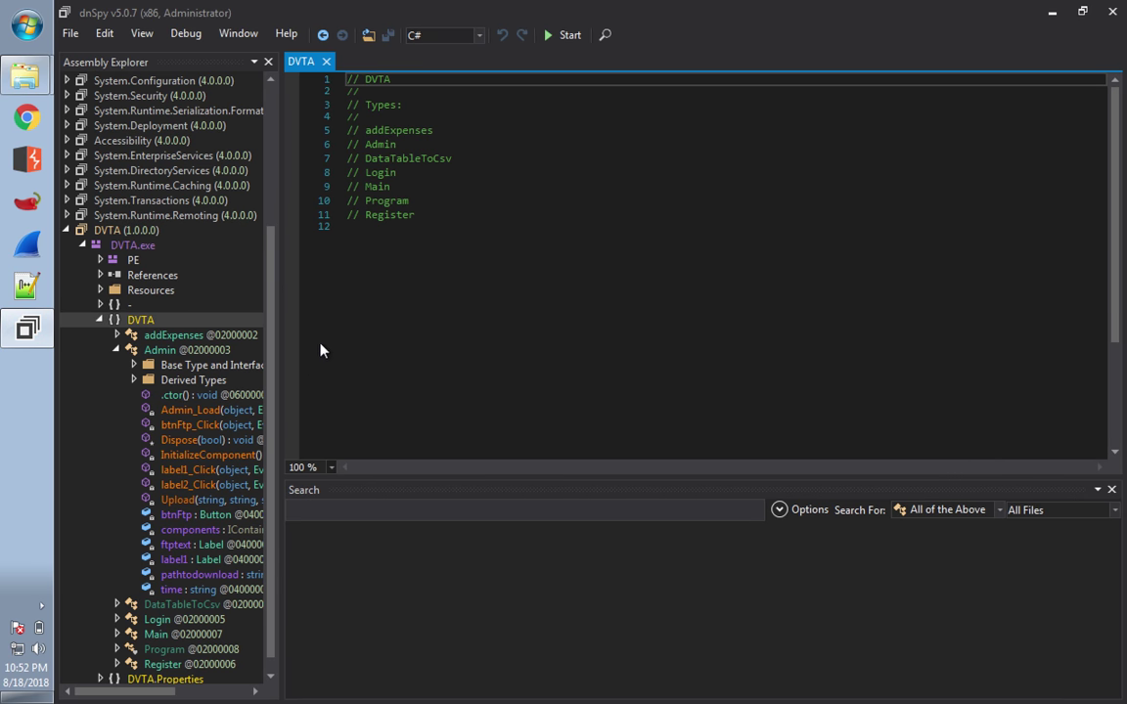
scroll(272, 352, down, 1)
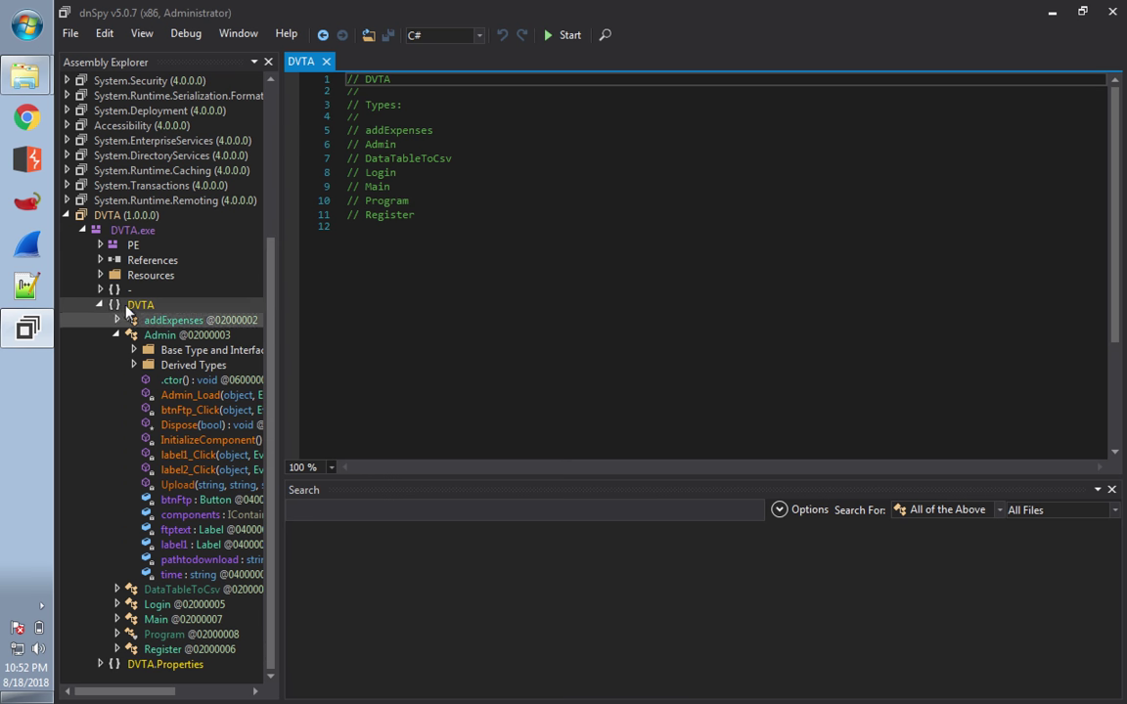
double_click(167, 635)
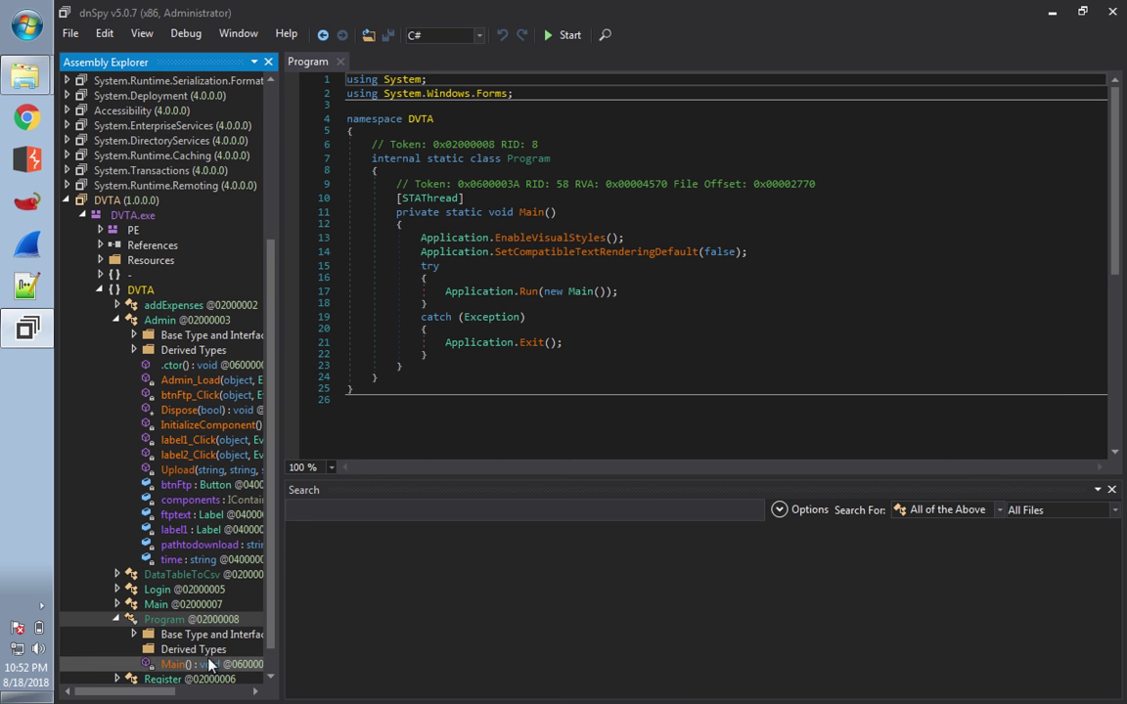
drag(271, 598, 270, 616)
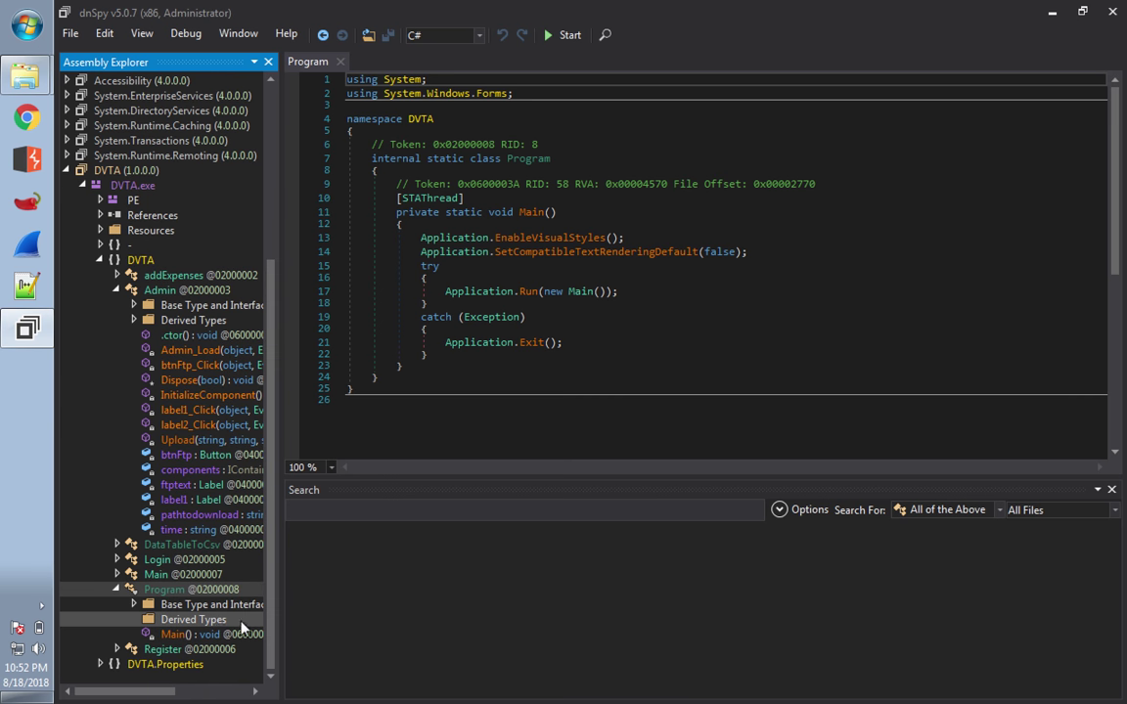
click(198, 636)
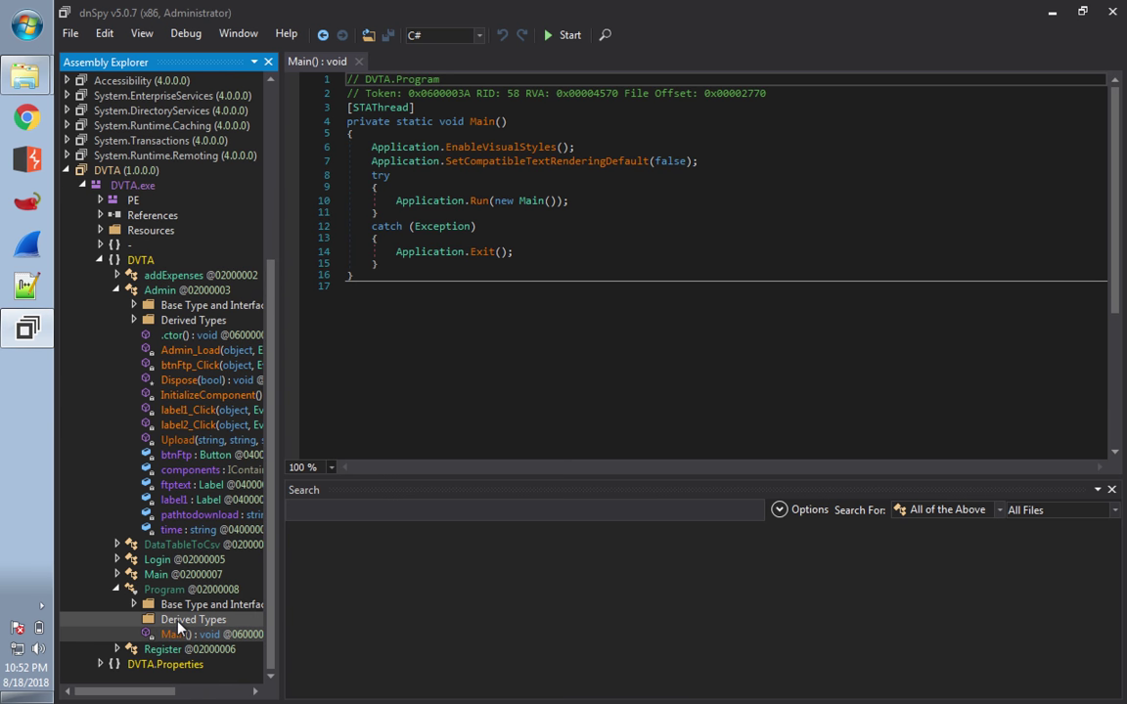
click(161, 651)
double_click(162, 650)
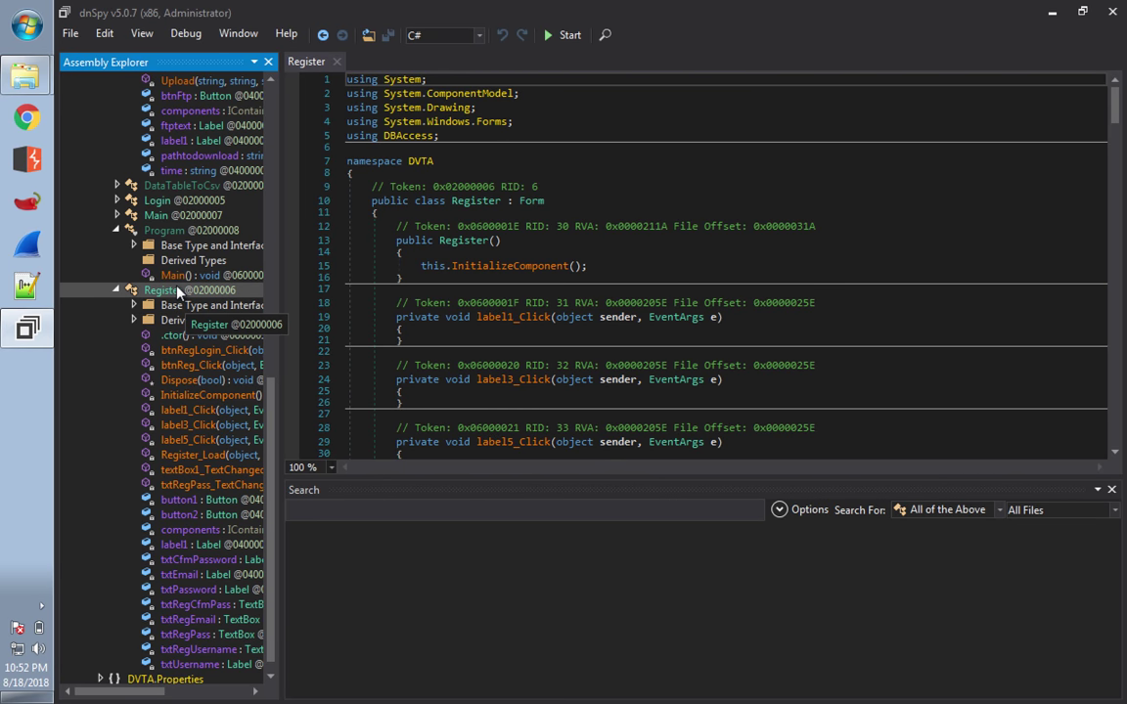
- Inspect Program's base and derived types, then open the Login and DataTableToCsv classes
click(174, 232)
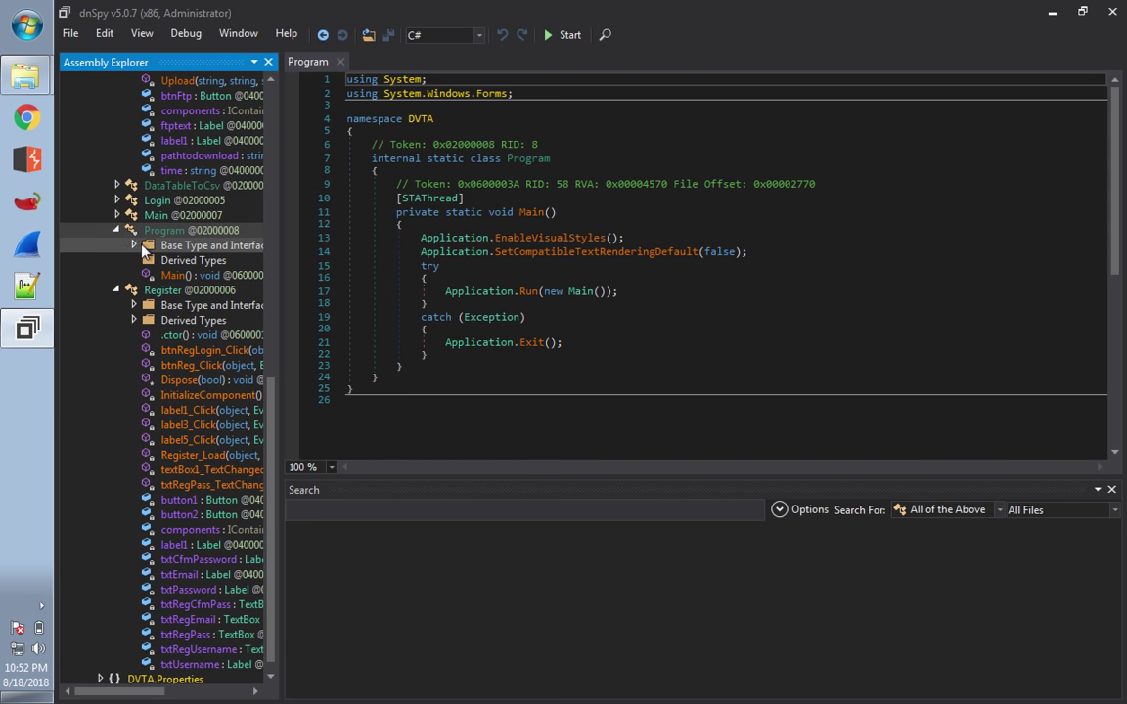
click(133, 244)
click(186, 260)
click(200, 246)
click(192, 277)
click(176, 290)
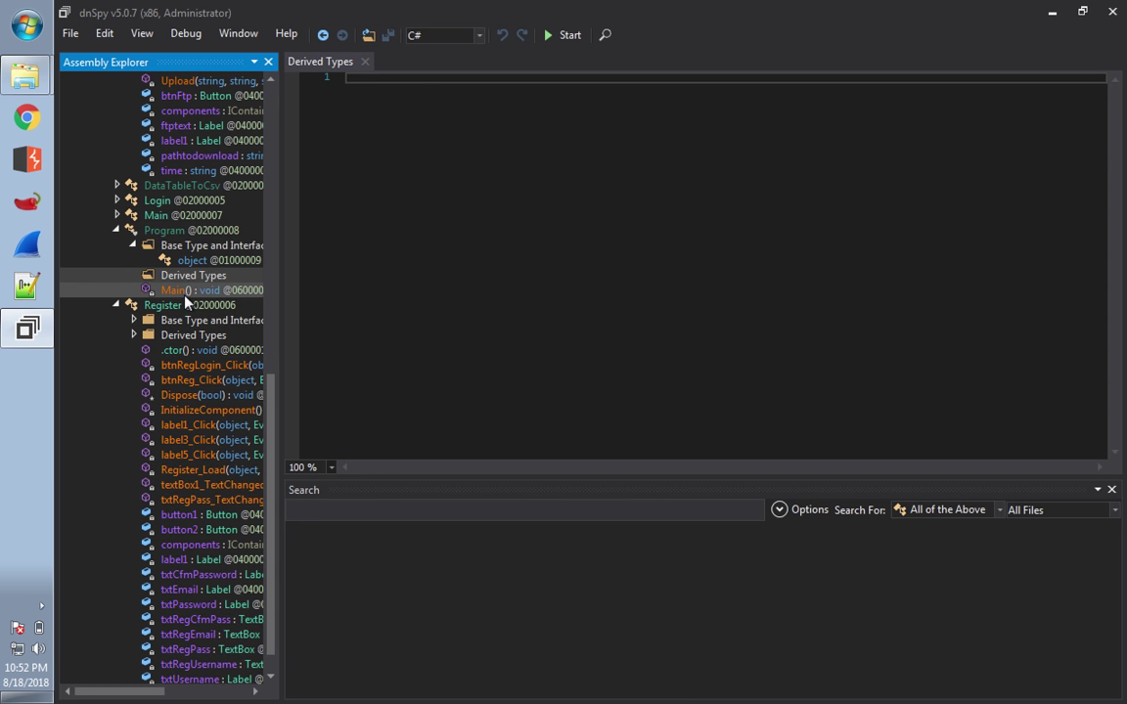
click(168, 232)
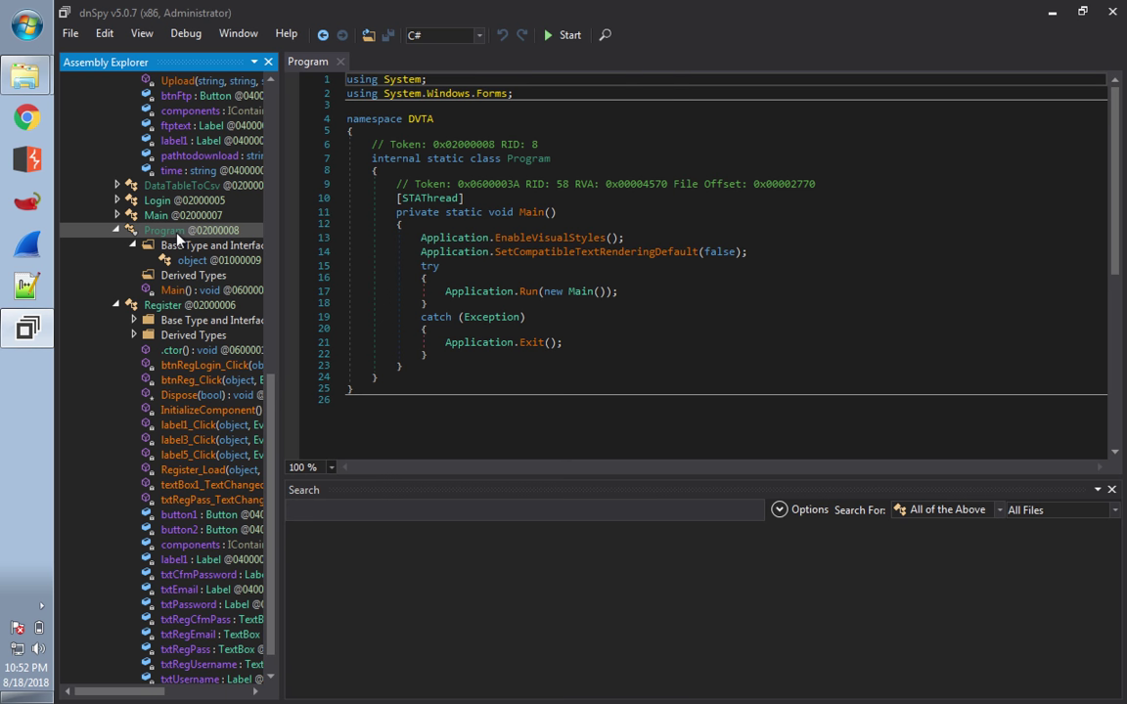
double_click(158, 200)
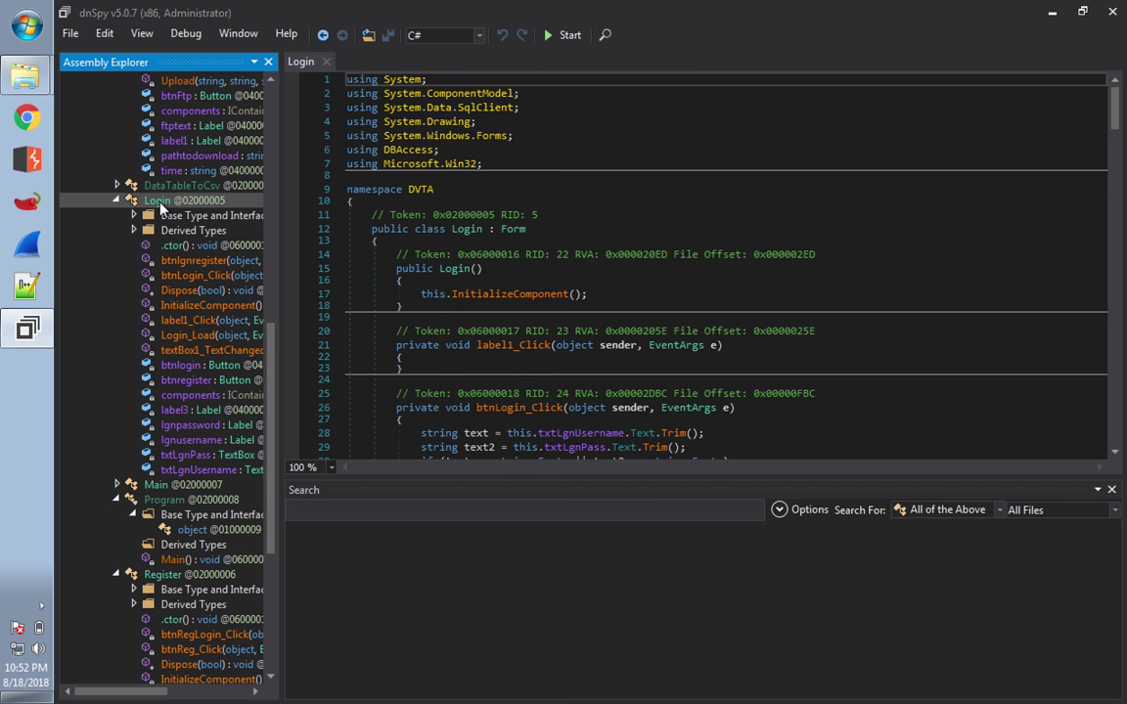
double_click(169, 185)
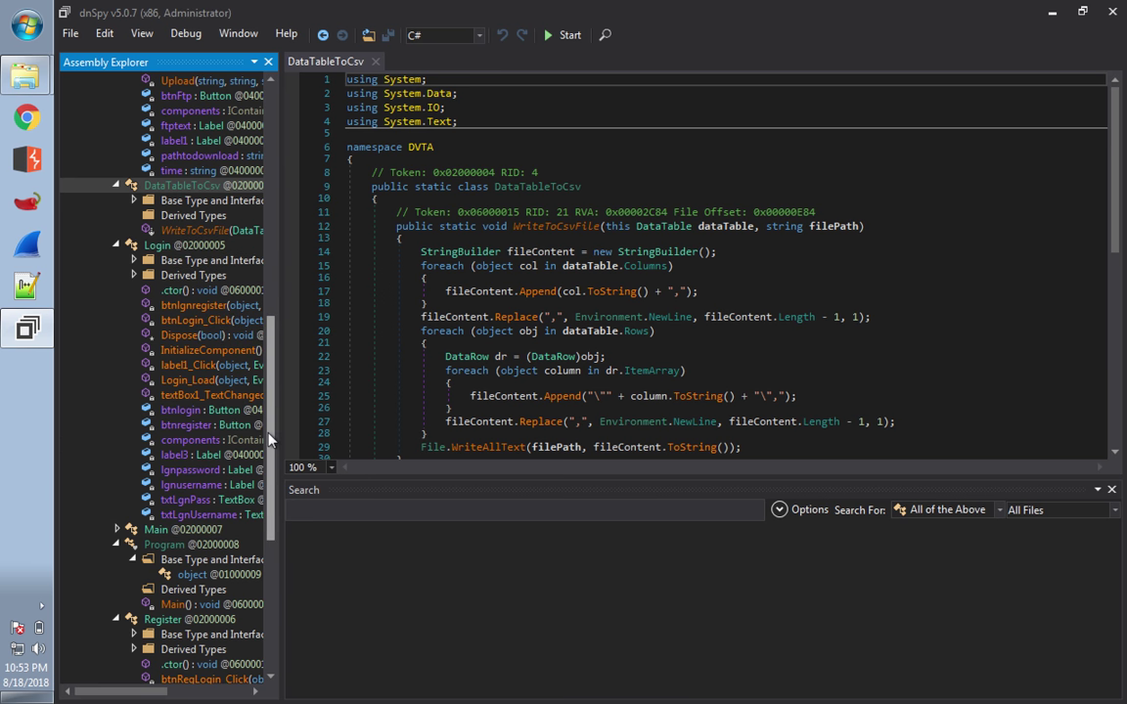
- Widen the Assembly Explorer pane and collapse the Admin, DataTableToCsv, Login, Program and Register nodes
drag(271, 435, 270, 572)
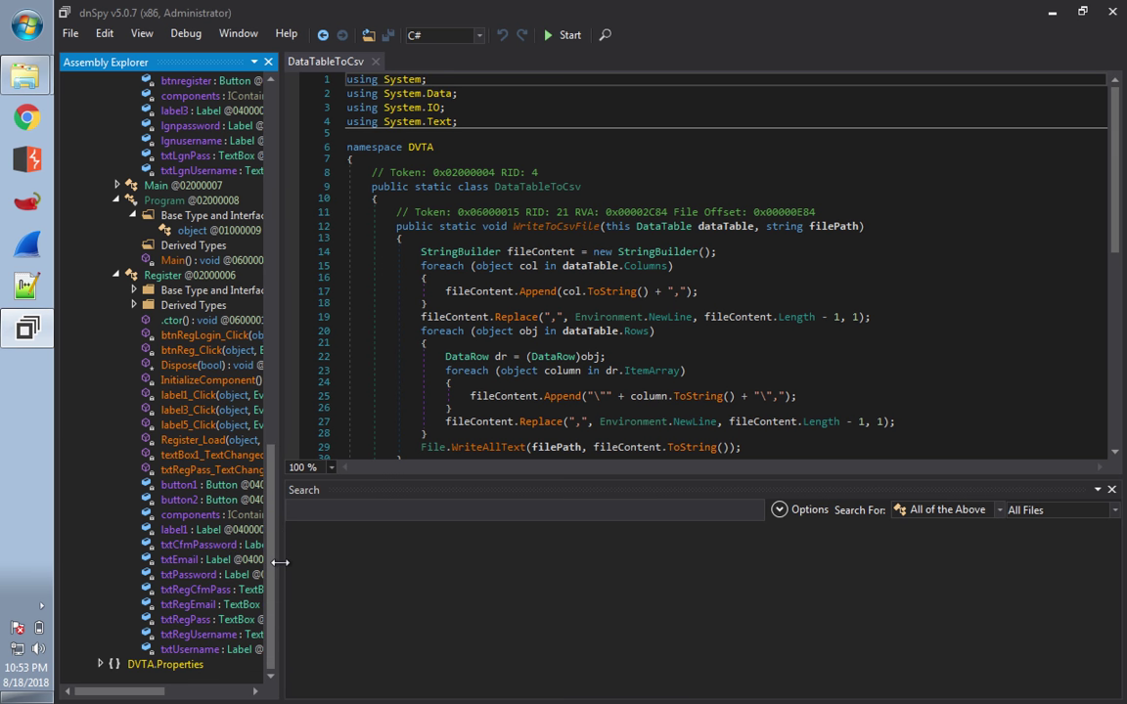
drag(281, 571, 409, 581)
drag(433, 581, 467, 334)
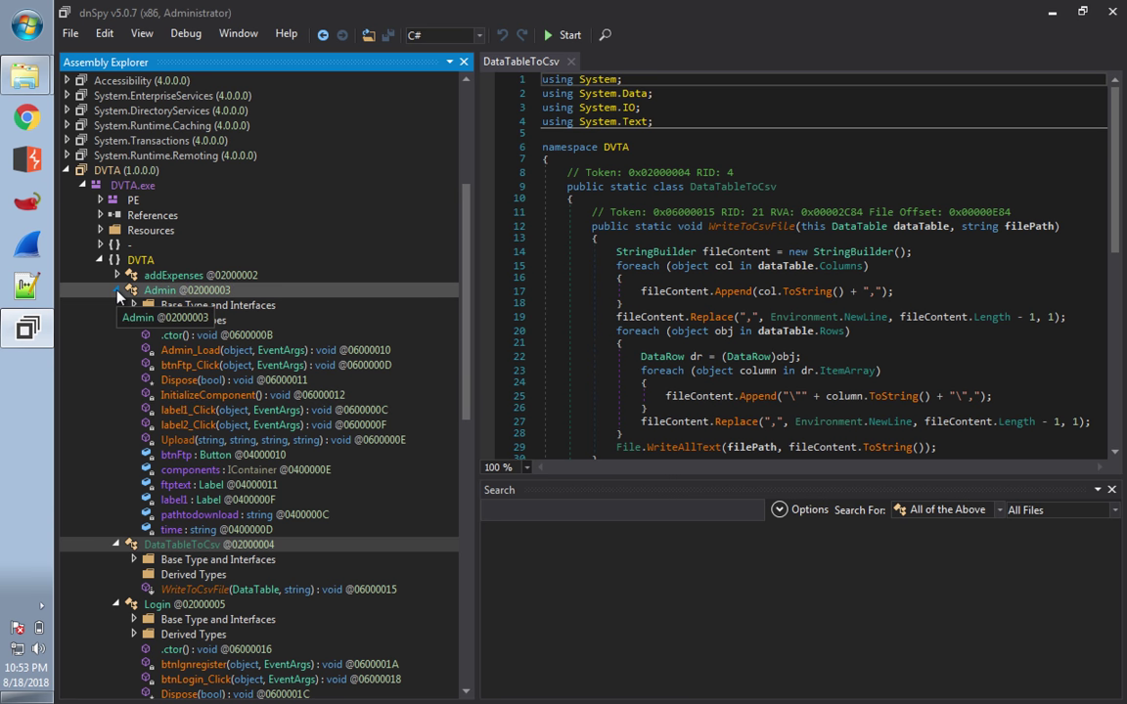
click(117, 292)
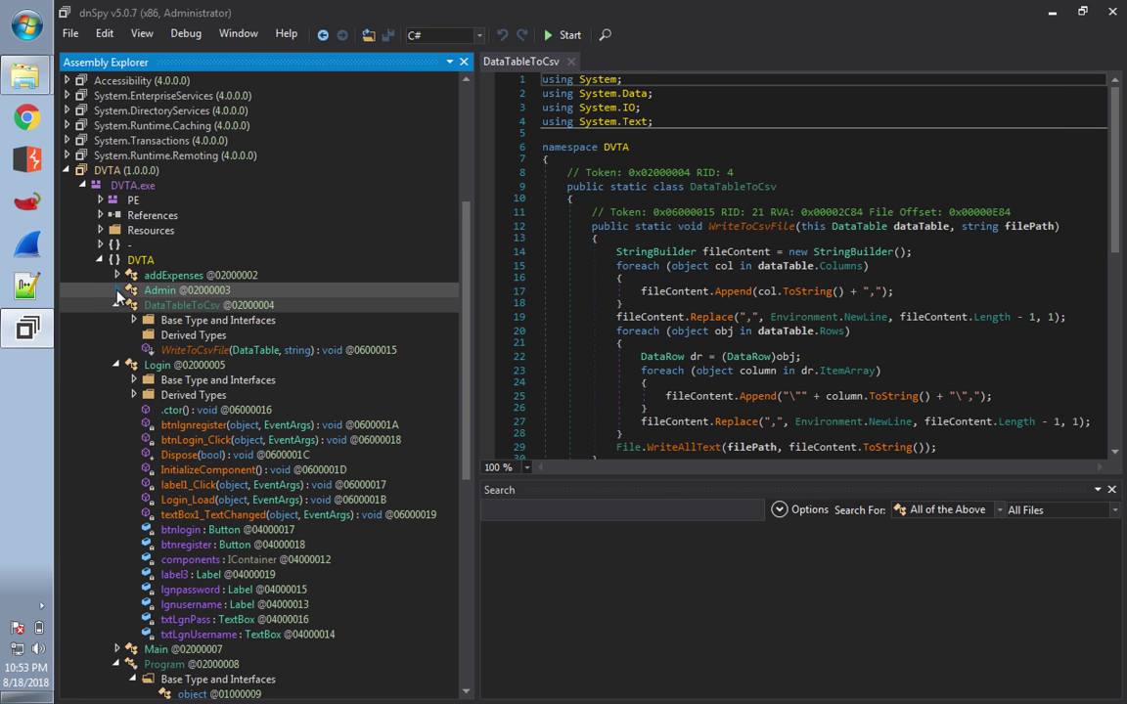
click(118, 305)
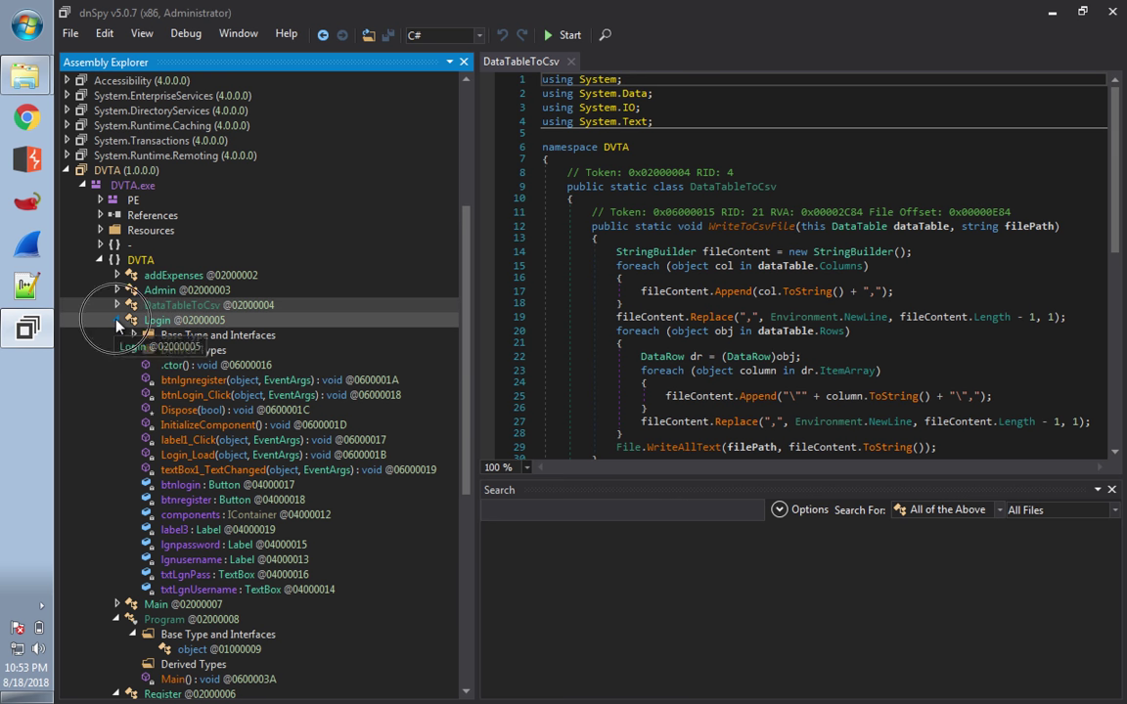
click(117, 321)
click(117, 351)
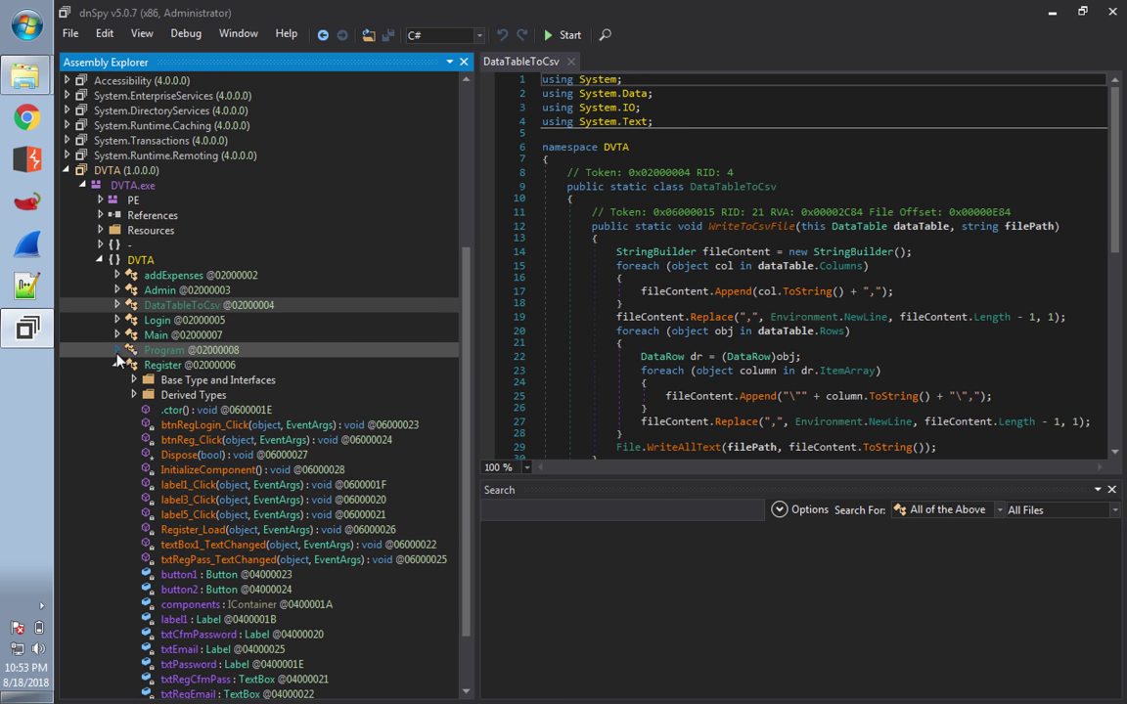
click(117, 365)
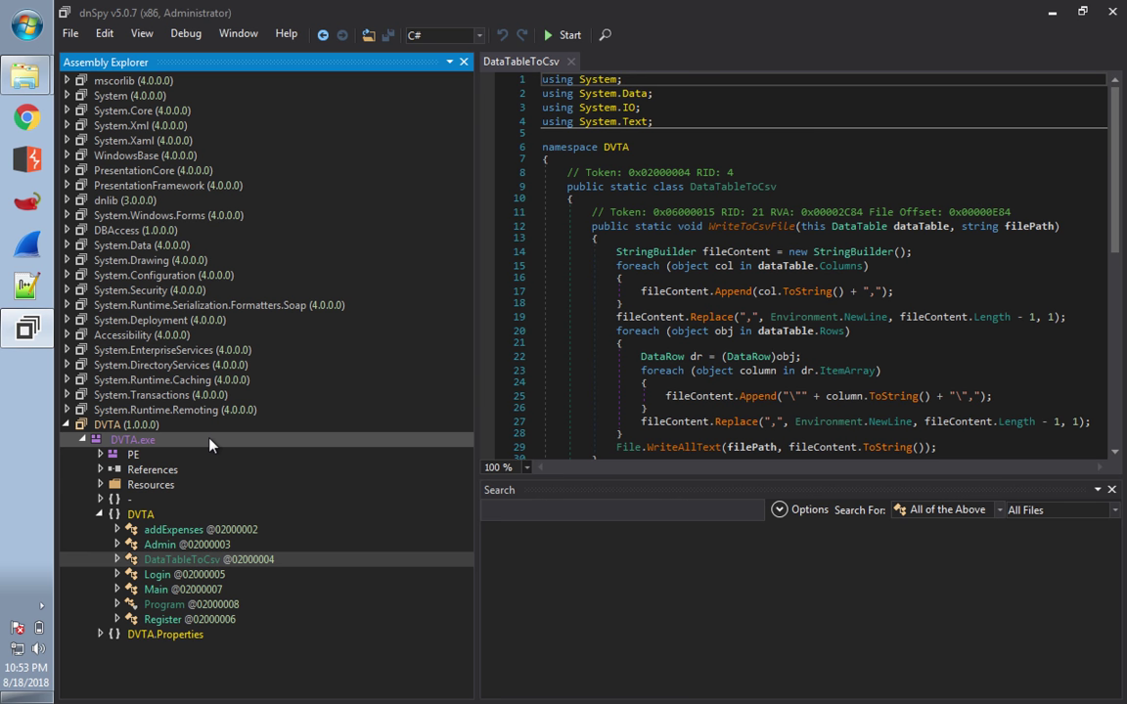
- Launch DVTA1.exe from the bin\Release folder window
mouse_move(17, 78)
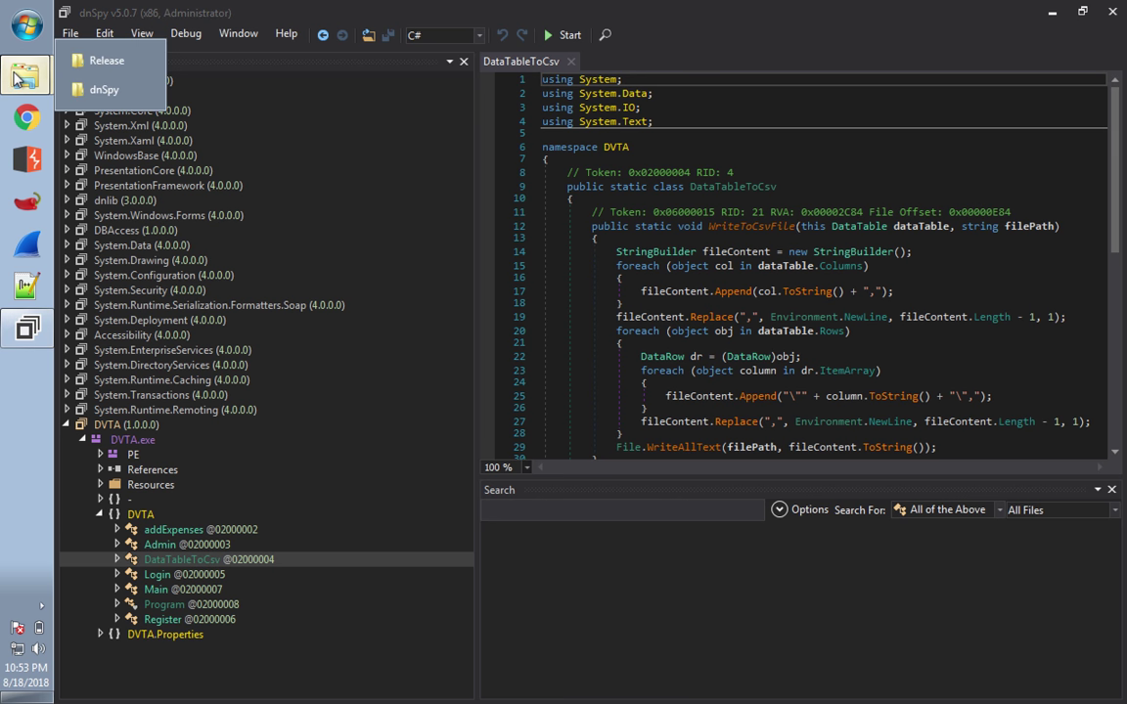
click(78, 61)
double_click(406, 319)
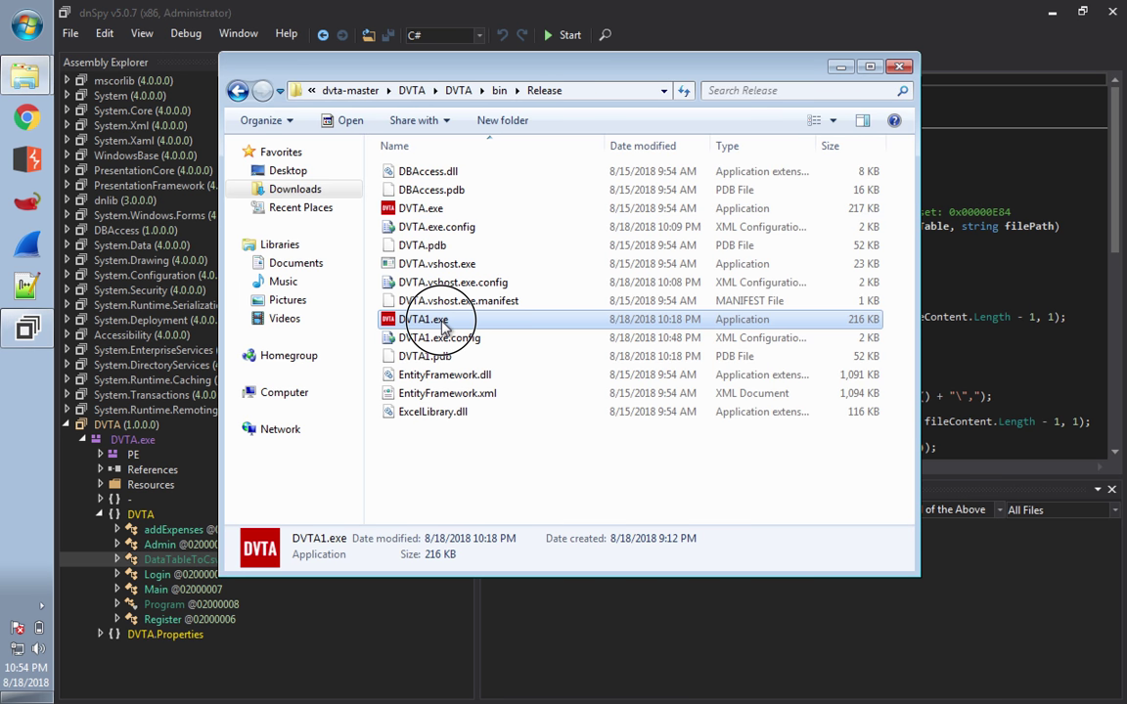
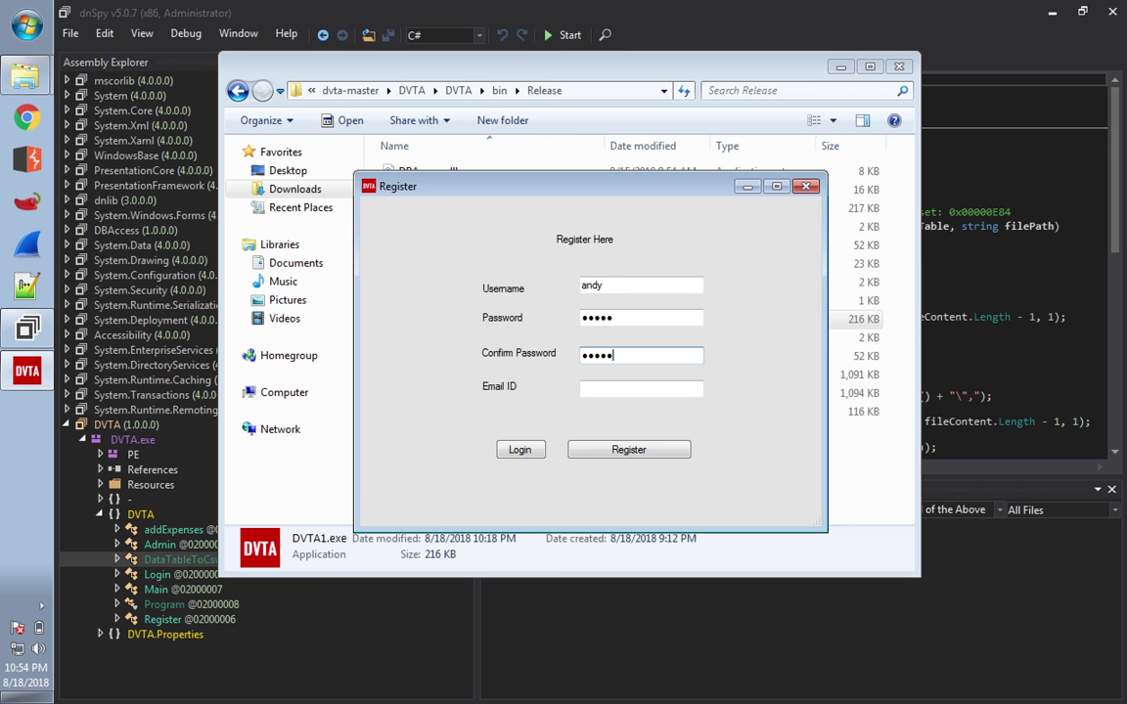
- Fill in the new user's e-mail, register the account, acknowledge the success message, and return to Login
click(629, 391)
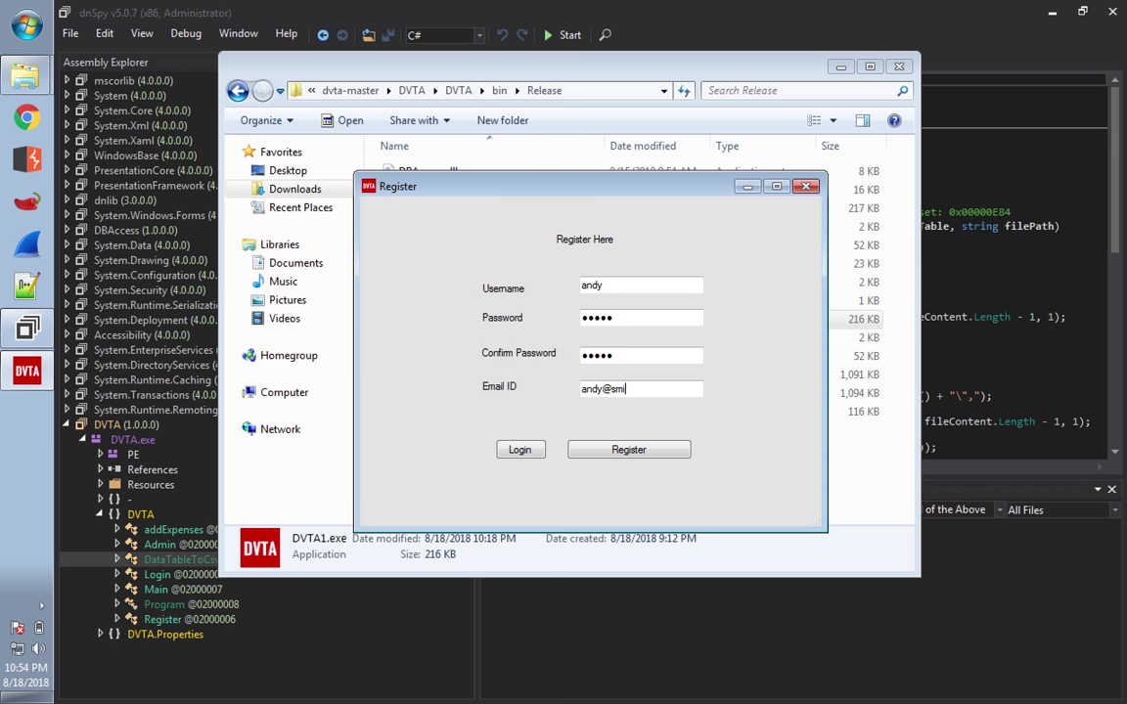
click(617, 451)
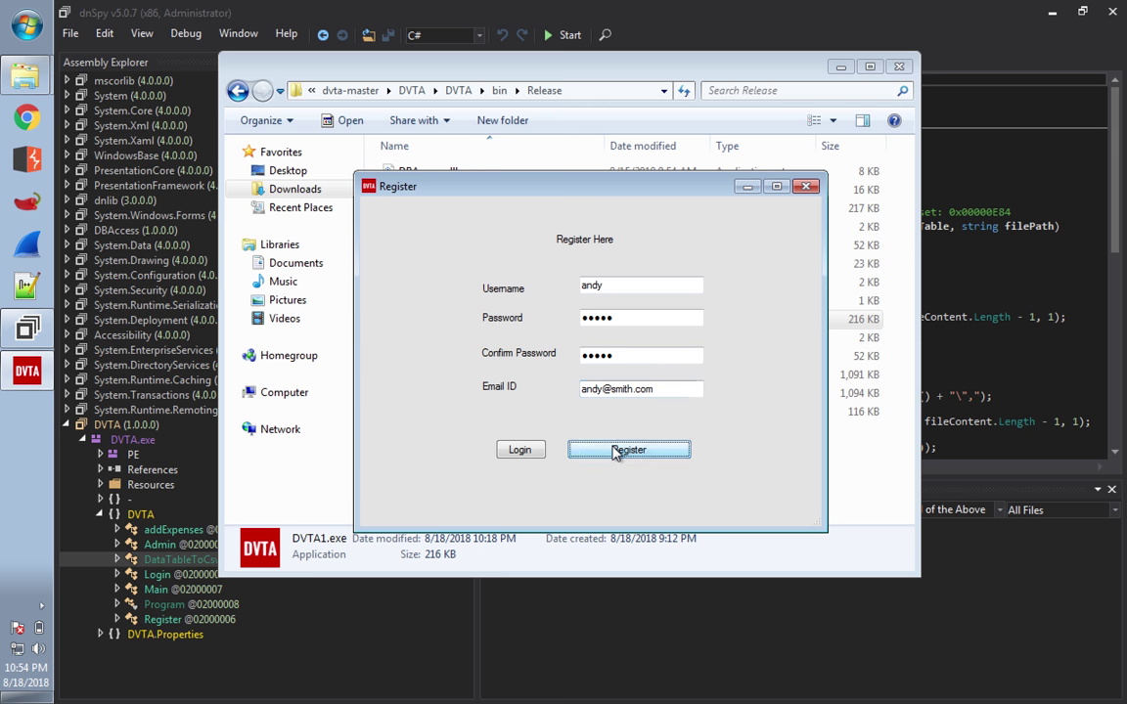
click(626, 421)
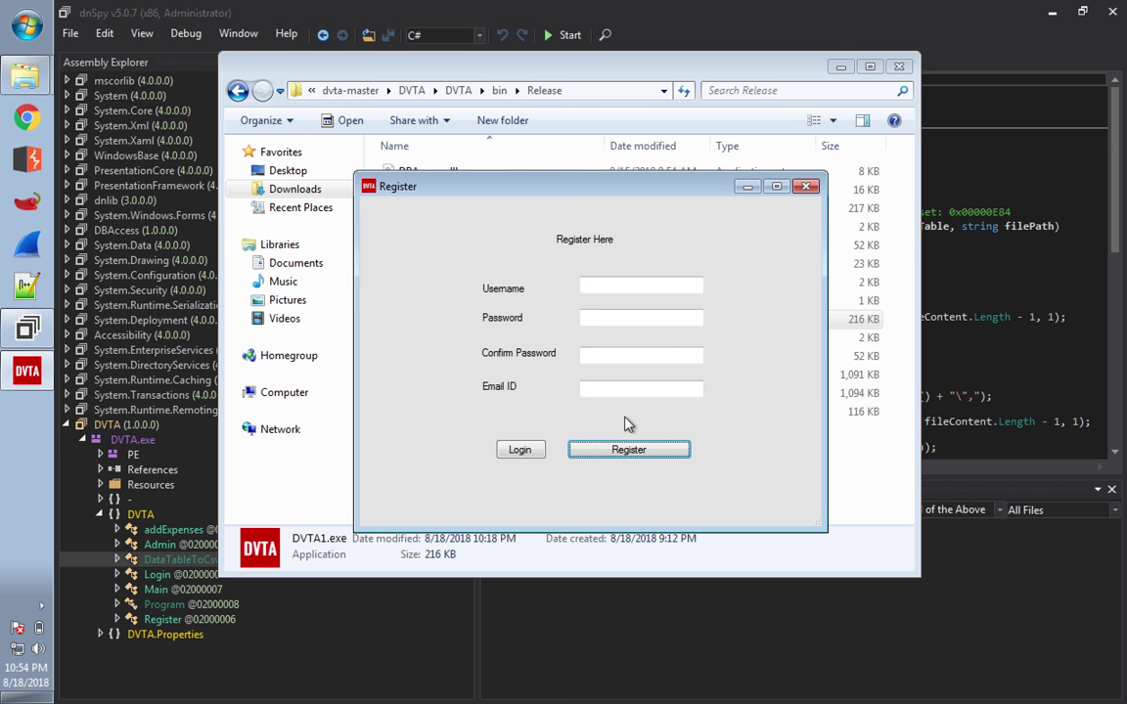
click(519, 450)
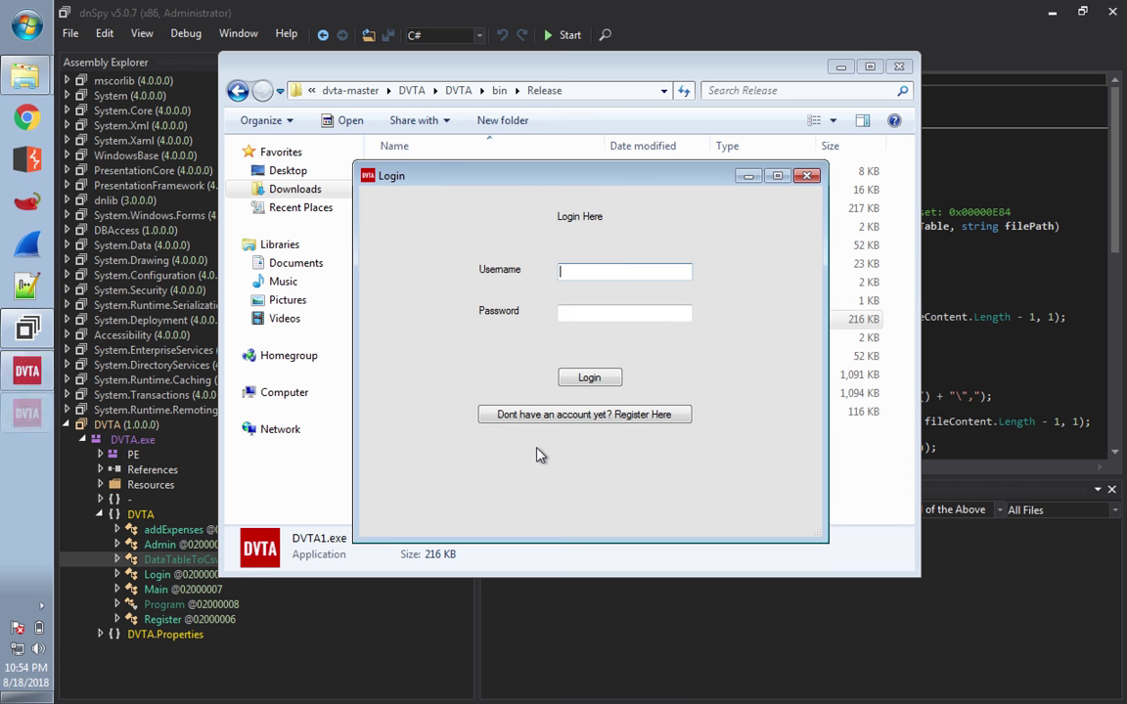
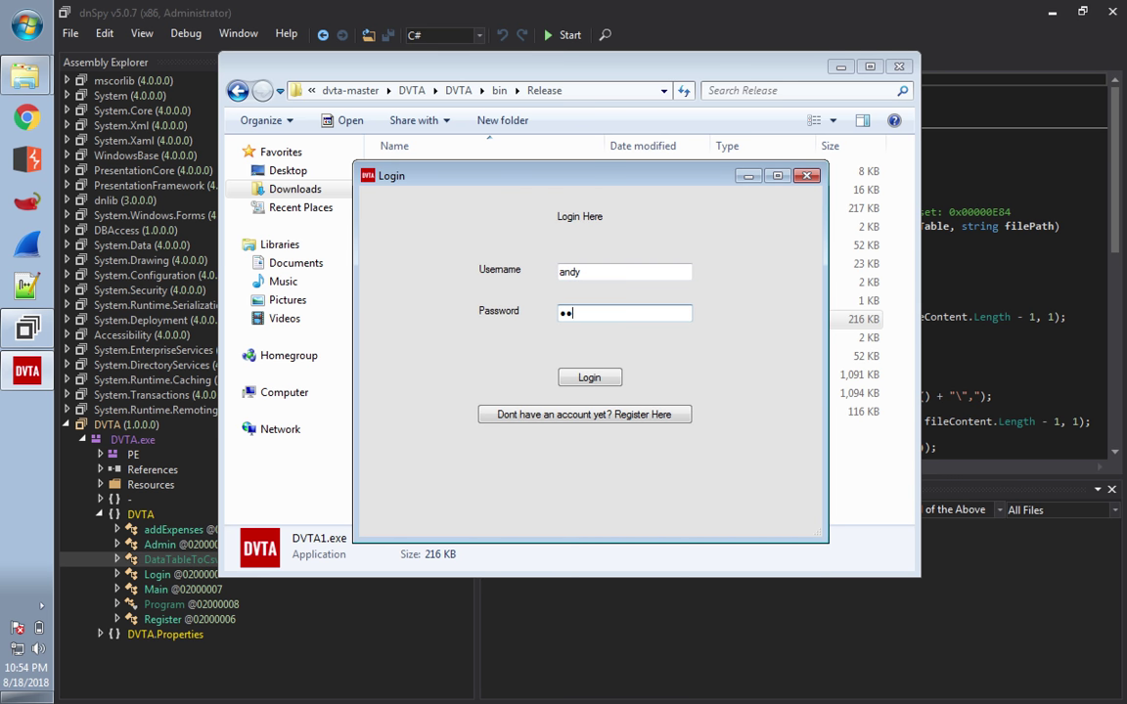
- Log in to DVTA with the entered credentials and open the Add Expenses form
click(608, 381)
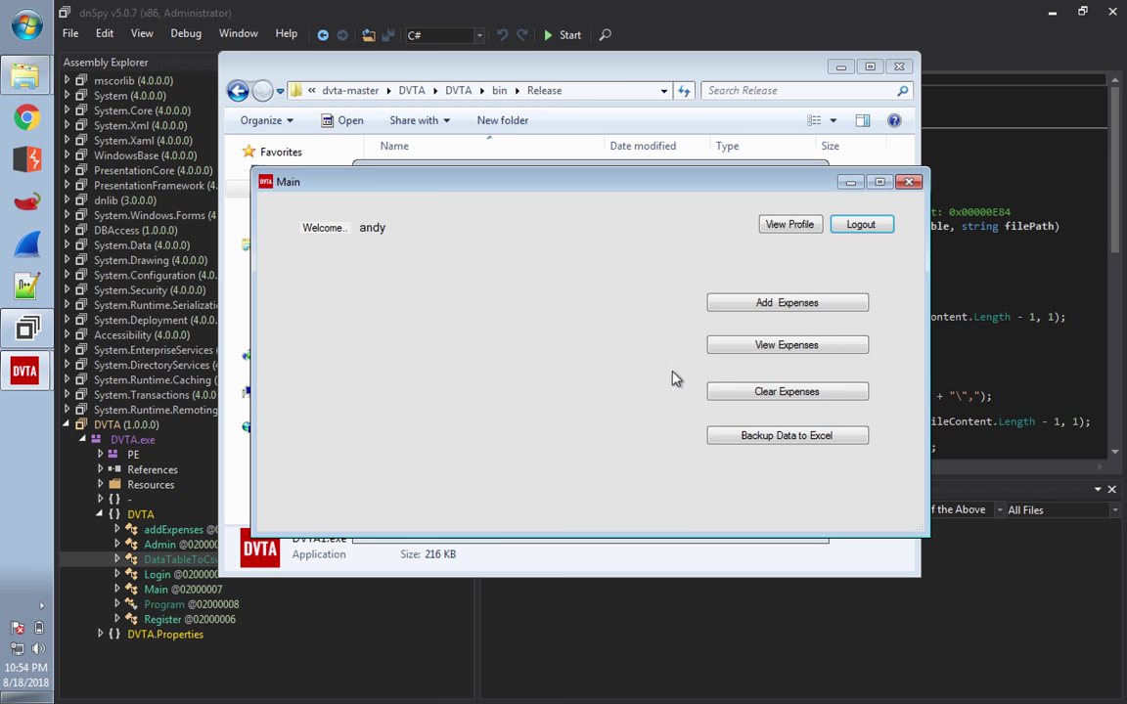
click(753, 311)
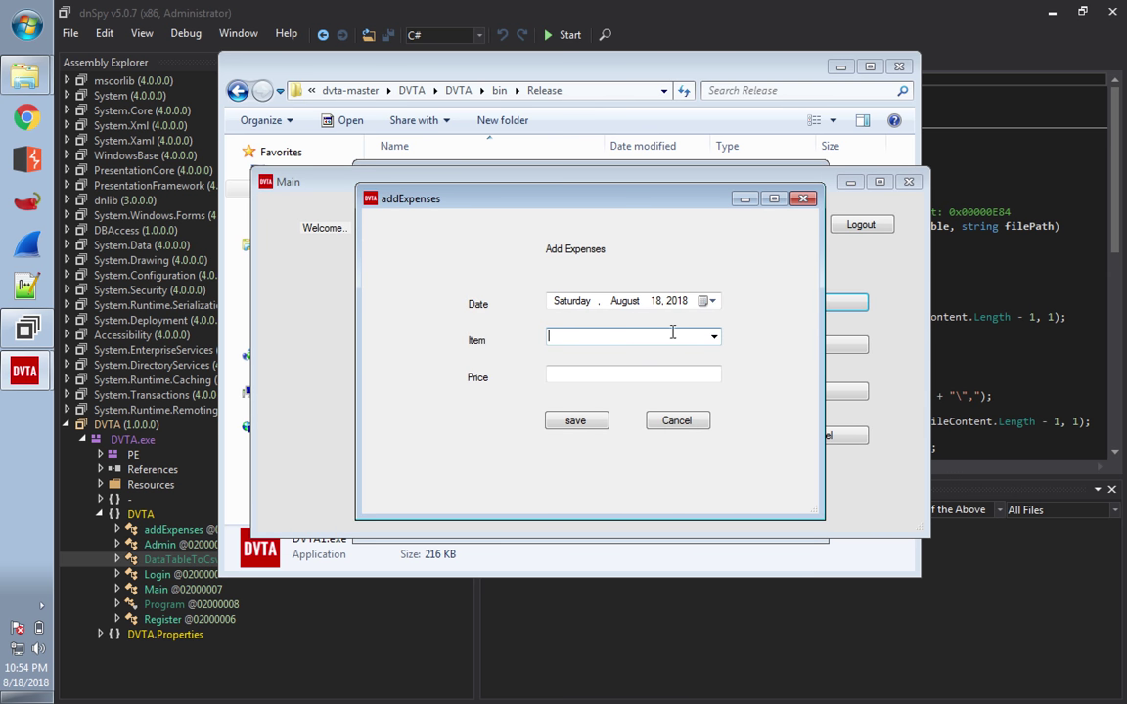
- Put the cursor in the Item field of the Add Expenses form
click(701, 335)
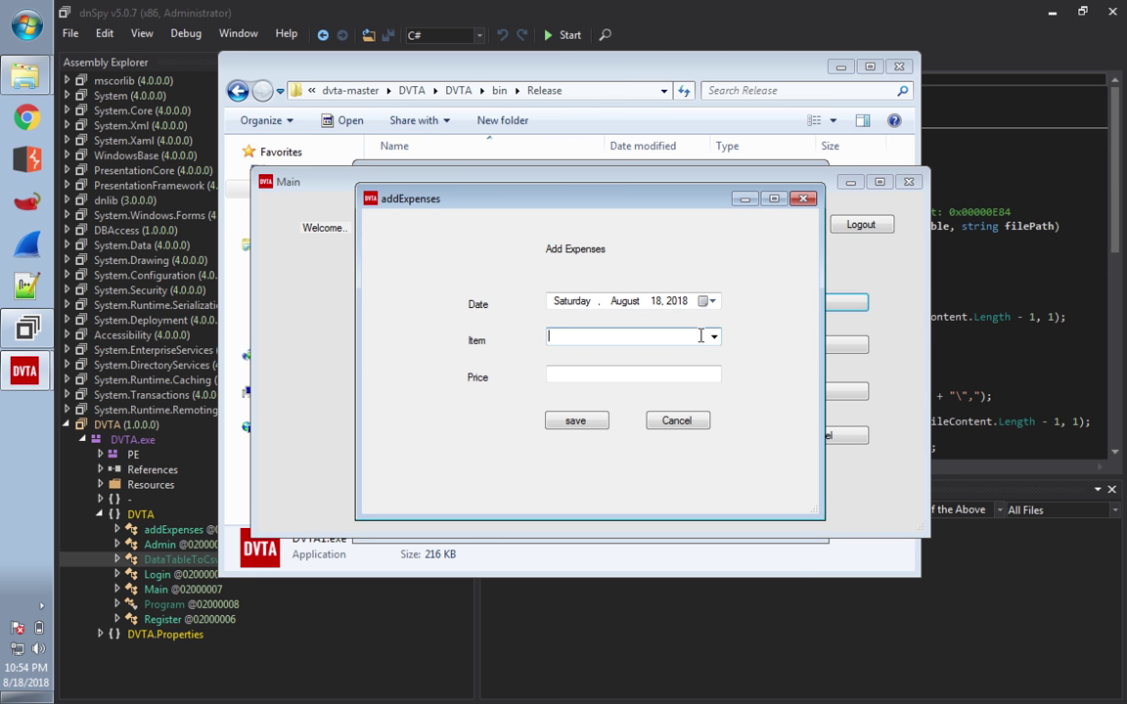